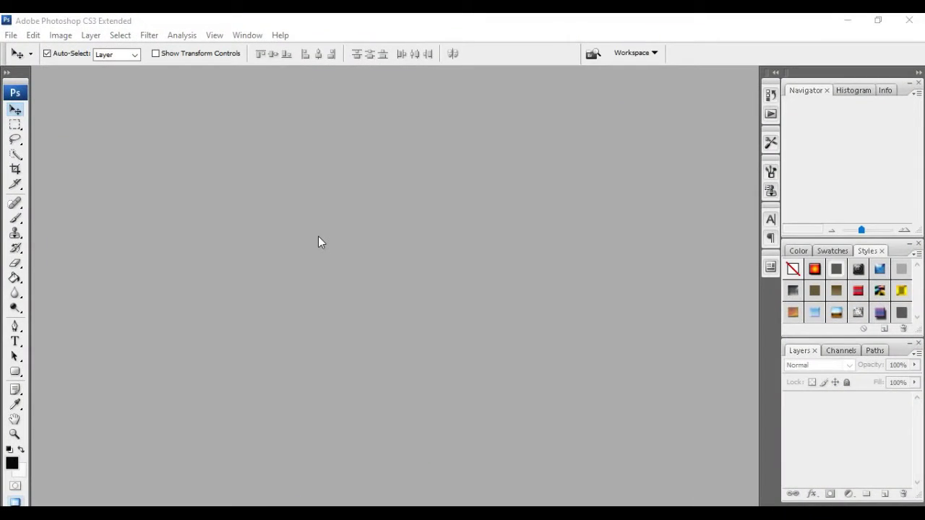
# Open the lone tree photo from Pictures and zoom in once to enlarge it.
pyautogui.click(14, 38)
pyautogui.click(26, 65)
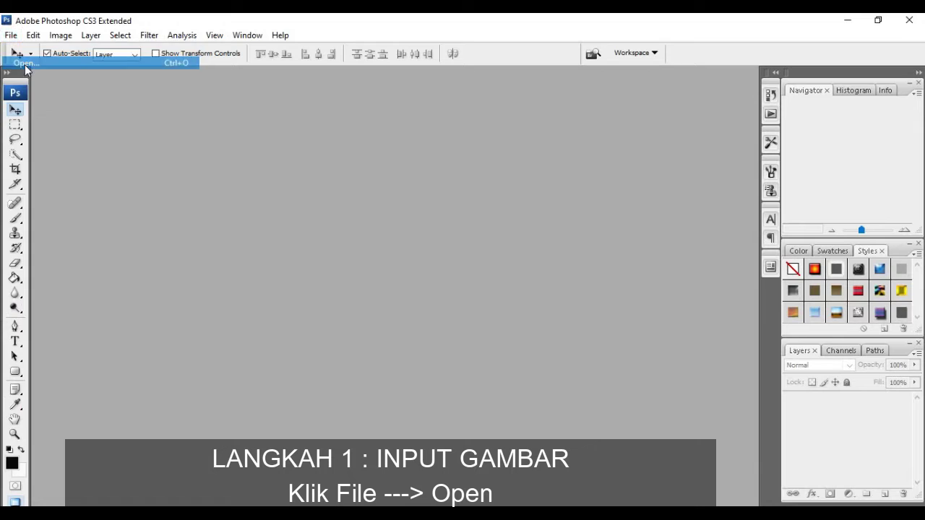
pyautogui.click(588, 243)
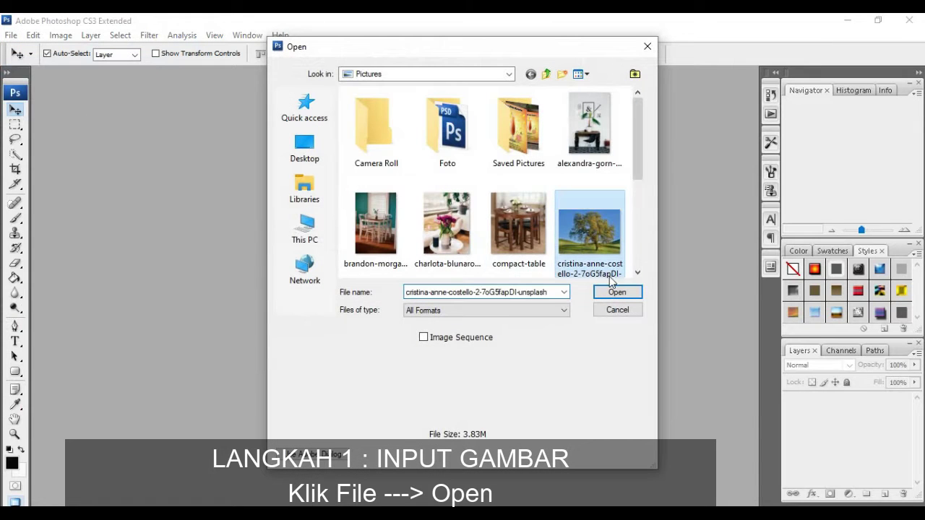
pyautogui.click(616, 292)
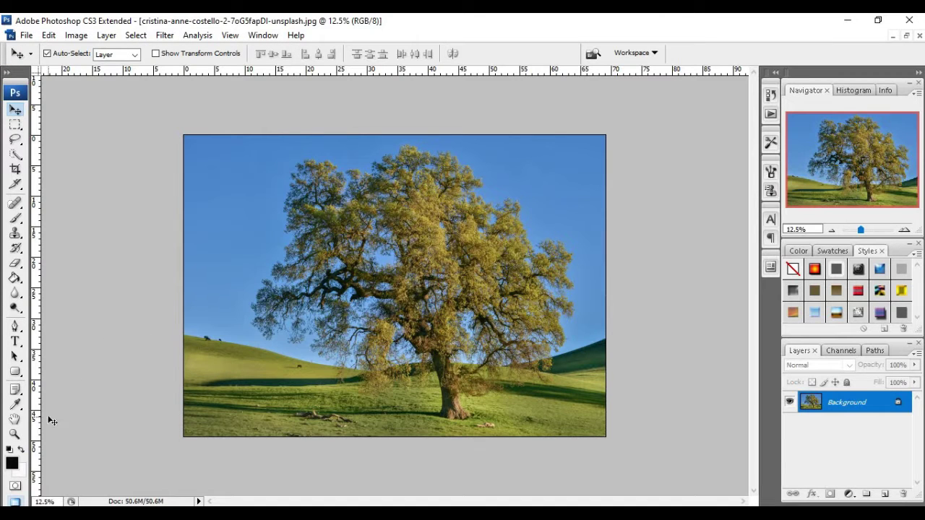
pyautogui.click(15, 434)
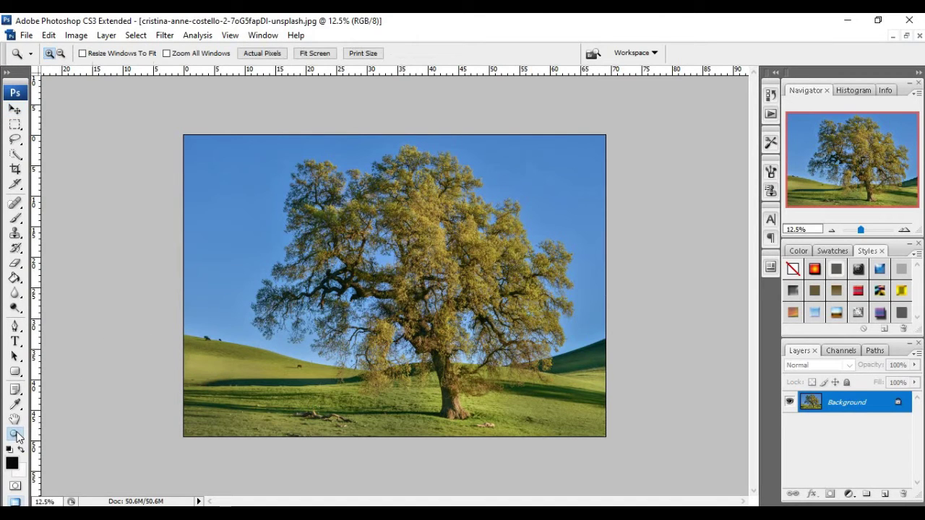
pyautogui.click(339, 320)
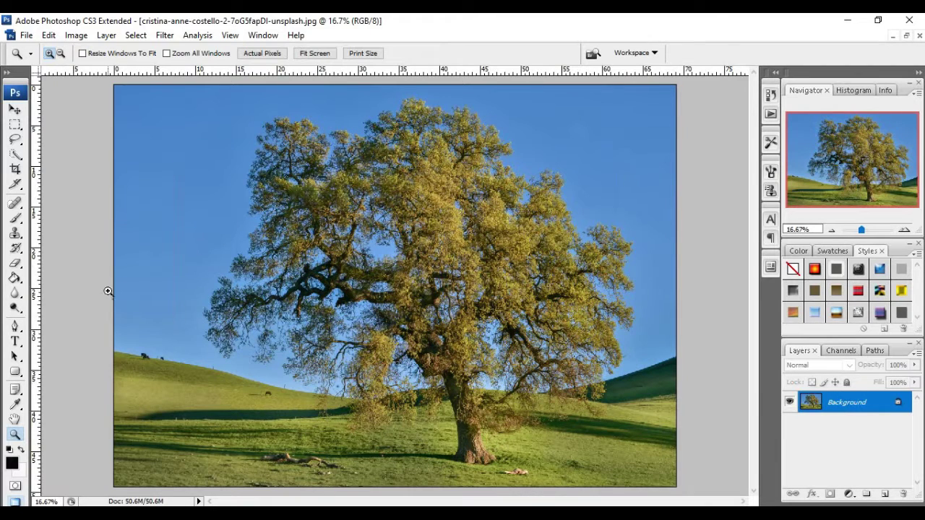
pyautogui.click(15, 138)
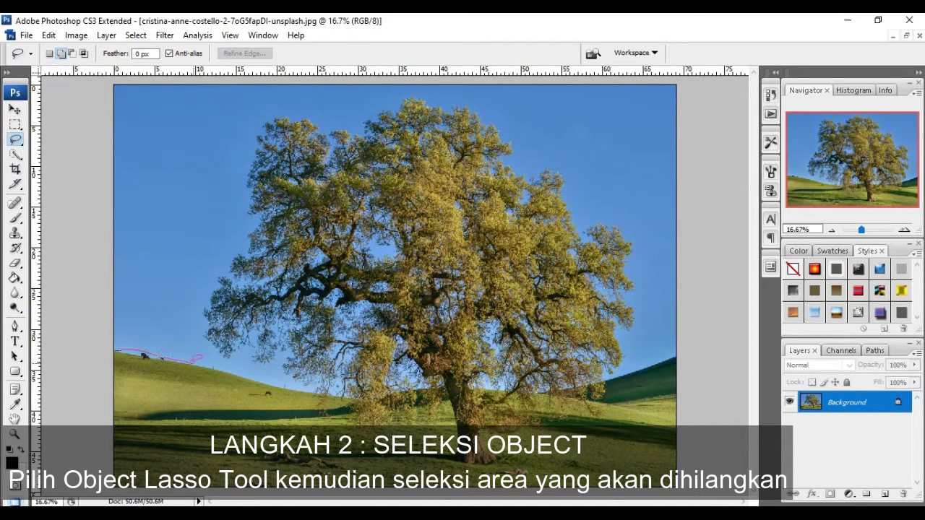
# Lasso a freehand outline around the tree and surrounding sky, closing it along the hills.
pyautogui.moveTo(206, 352); pyautogui.dragTo(185, 313)
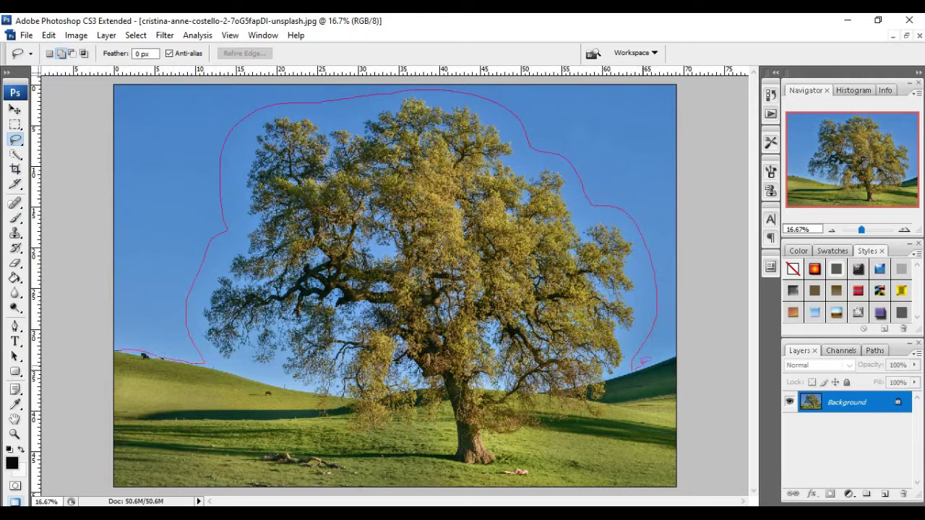
pyautogui.moveTo(658, 356)
pyautogui.mouseDown()
pyautogui.moveTo(671, 352)
pyautogui.moveTo(683, 382)
pyautogui.moveTo(690, 463)
pyautogui.mouseUp()
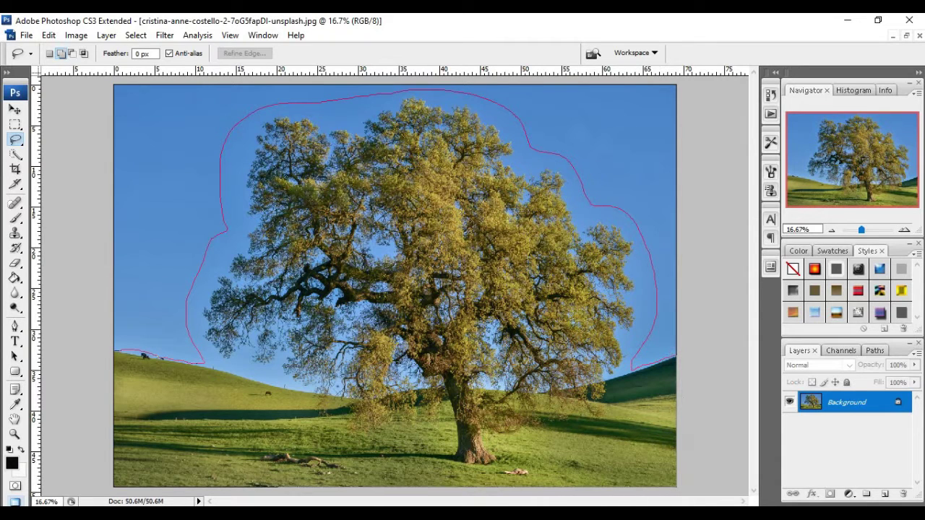
pyautogui.moveTo(103, 493); pyautogui.dragTo(90, 387)
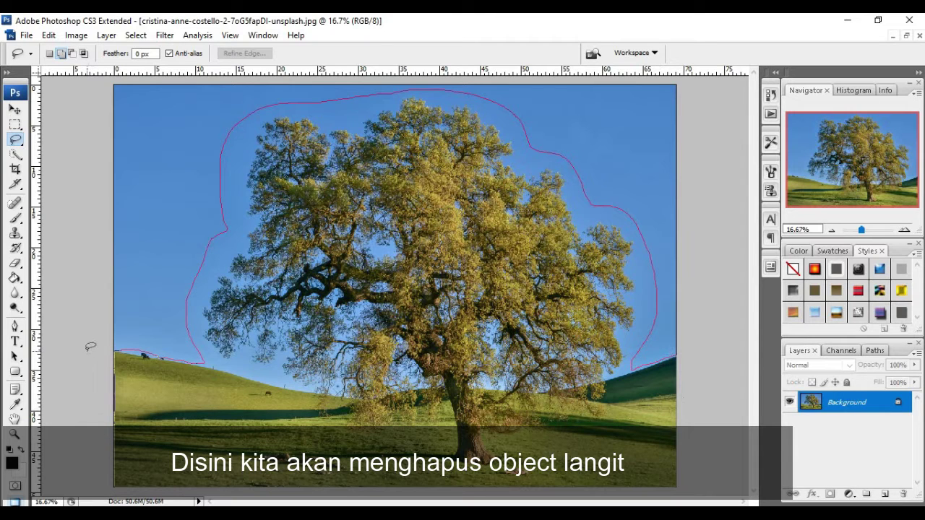
pyautogui.moveTo(90, 347); pyautogui.dragTo(89, 344)
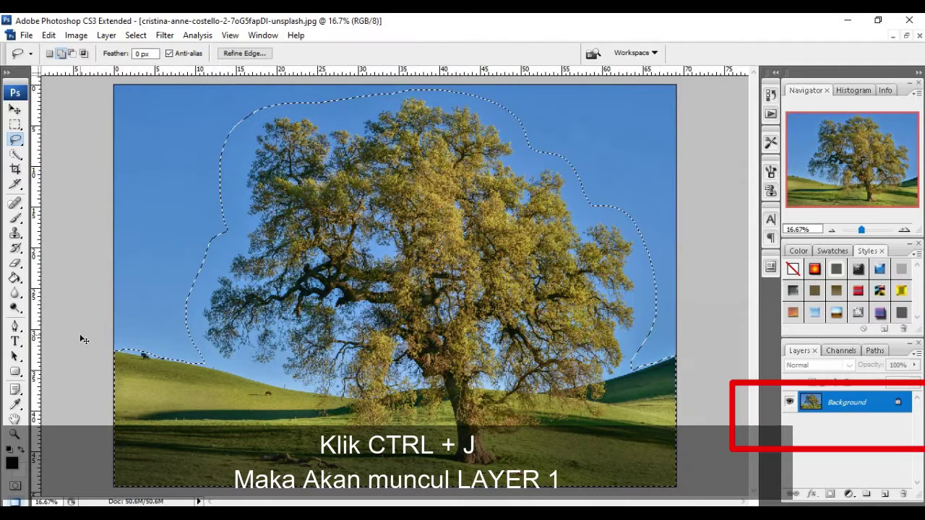
# Copy the selection to Layer 1 with Ctrl+J and hide the Background layer.
pyautogui.hotkey('ctrl', 'j')
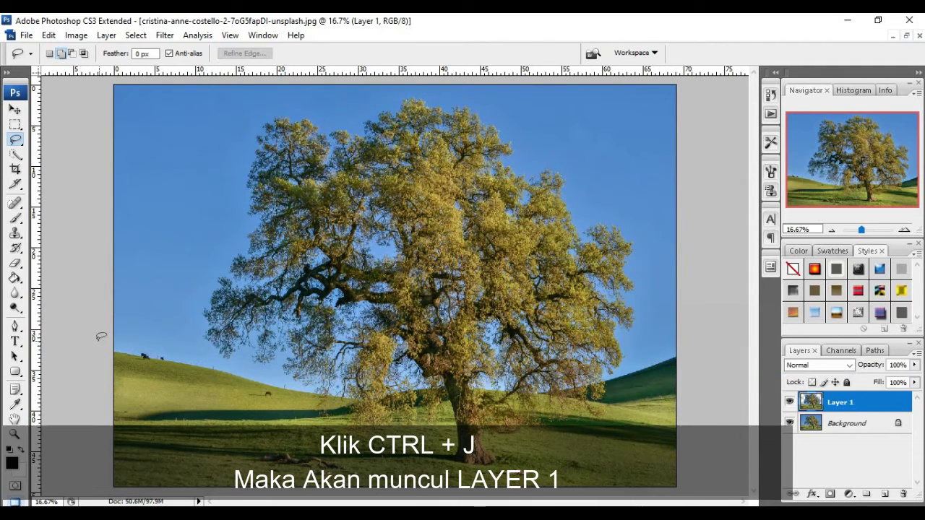
pyautogui.click(788, 423)
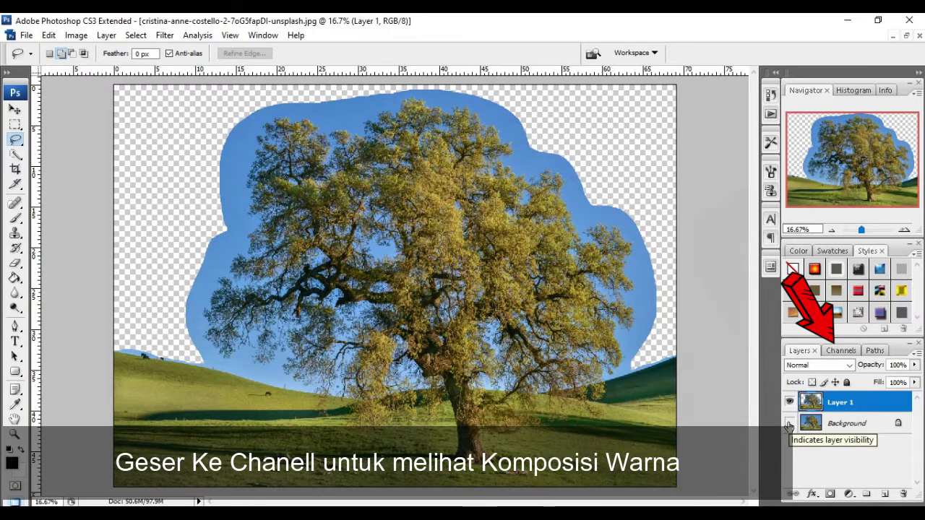
# Duplicate the Blue channel in the Channels panel to create Blue copy.
pyautogui.click(838, 351)
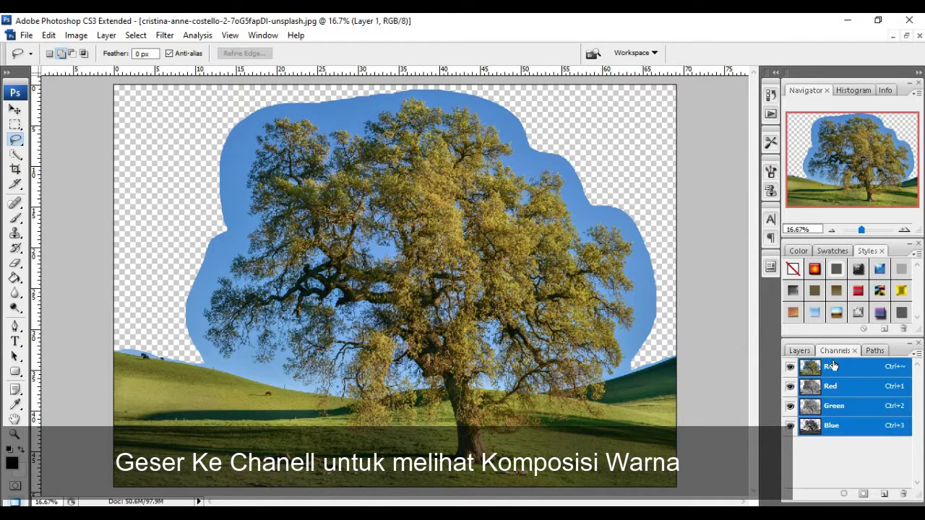
pyautogui.click(831, 425)
pyautogui.moveTo(831, 426)
pyautogui.mouseDown()
pyautogui.moveTo(869, 496)
pyautogui.moveTo(883, 495)
pyautogui.mouseUp()
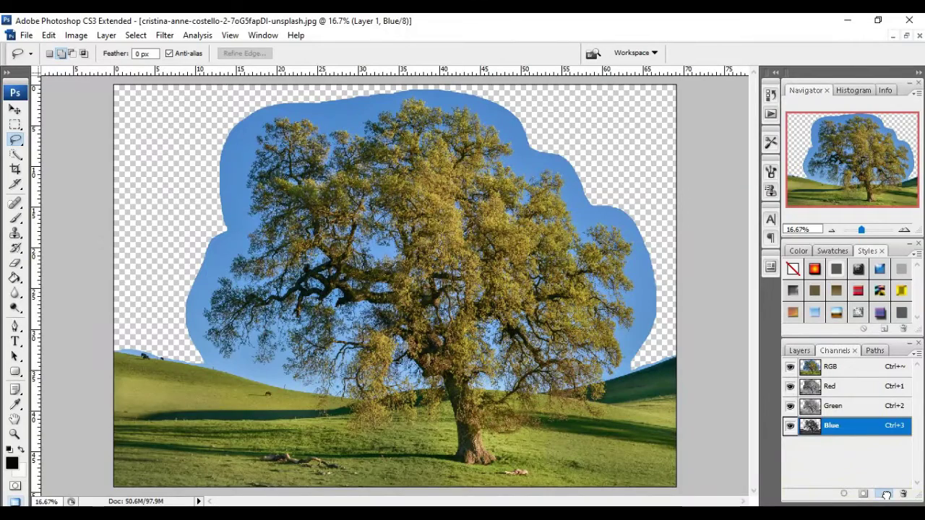
pyautogui.moveTo(885, 495); pyautogui.dragTo(885, 497)
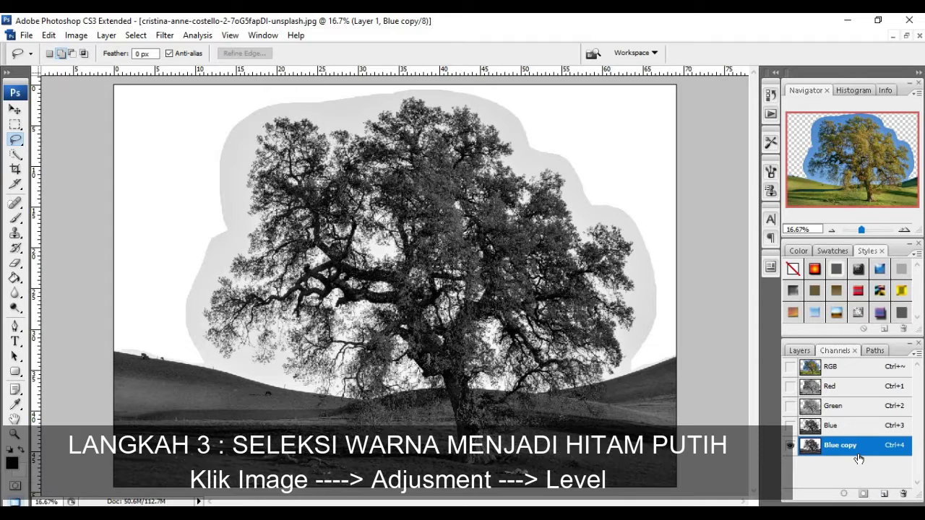
# Apply Levels to Blue copy with input values 127, 0.73 and 235.
pyautogui.click(77, 36)
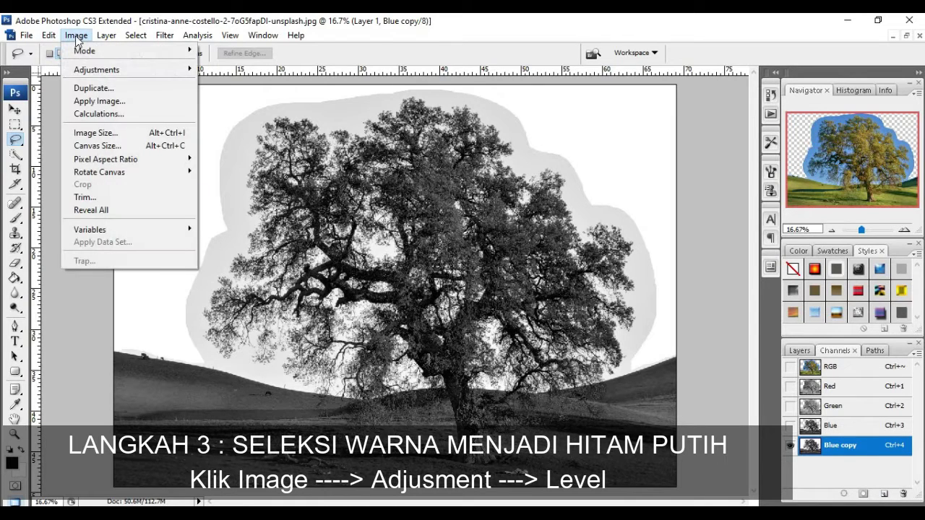
pyautogui.moveTo(97, 70)
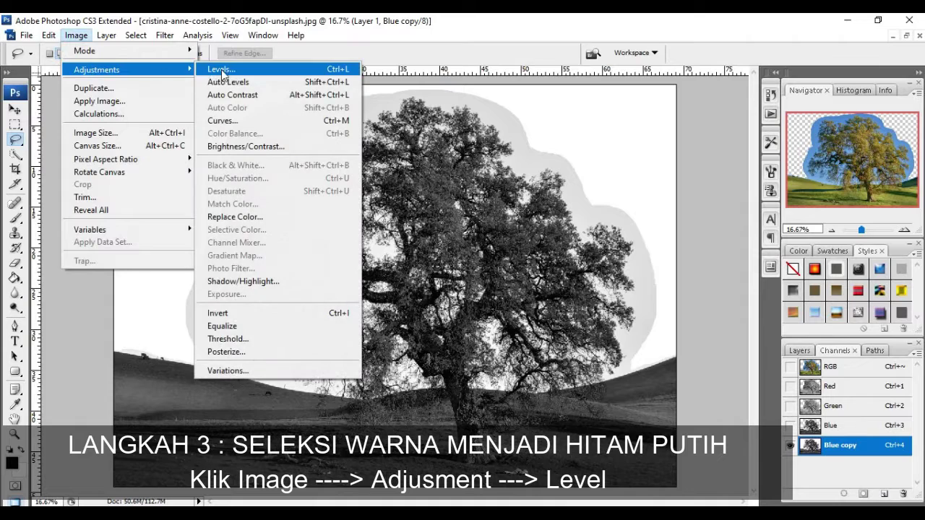
pyautogui.click(222, 70)
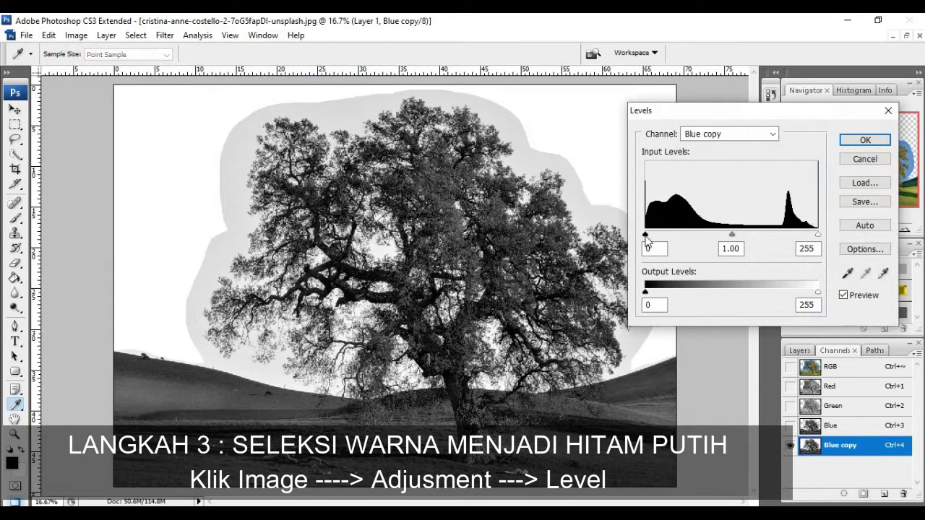
pyautogui.moveTo(645, 235); pyautogui.dragTo(730, 233)
pyautogui.moveTo(819, 235)
pyautogui.mouseDown()
pyautogui.moveTo(785, 236)
pyautogui.moveTo(803, 236)
pyautogui.mouseUp()
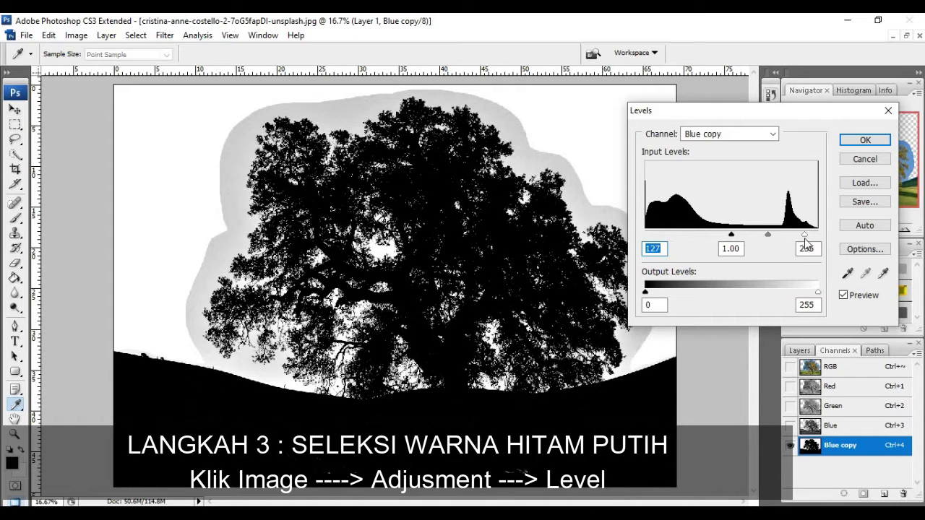
pyautogui.click(805, 236)
pyautogui.moveTo(767, 235); pyautogui.dragTo(775, 235)
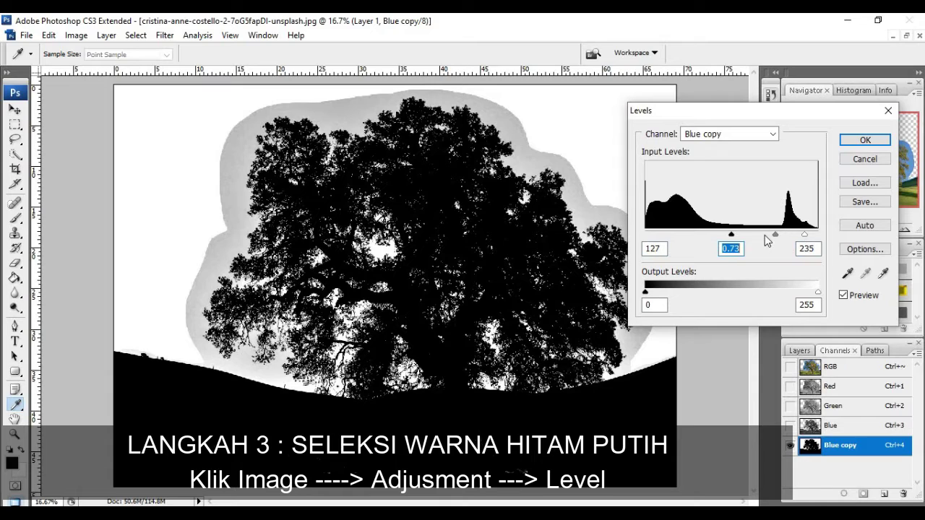
pyautogui.click(864, 141)
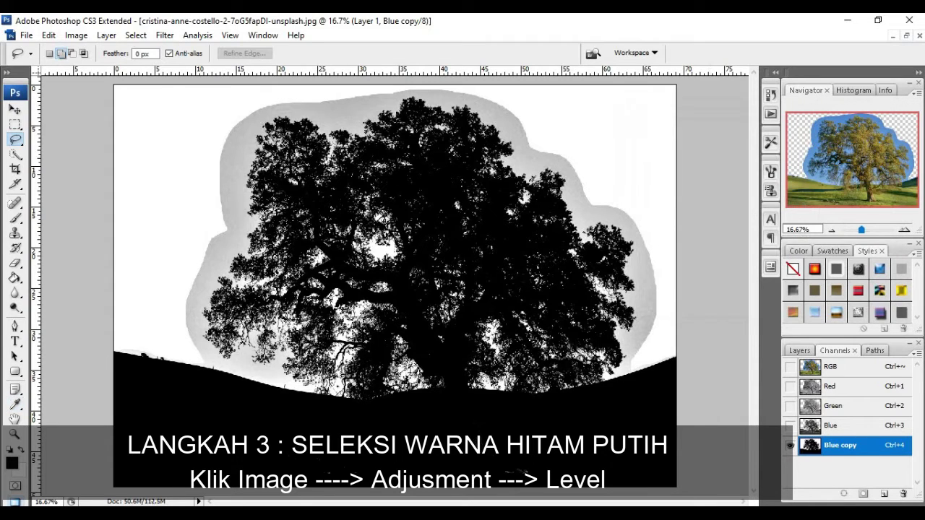
# Switch to the Brush tool with the B shortcut.
pyautogui.press('b')
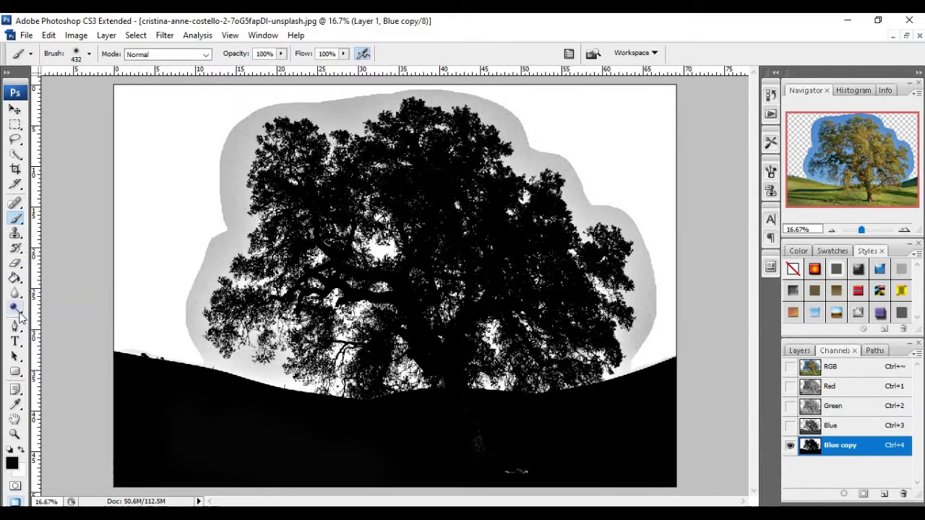
# Choose the Dodge tool with its Range set to Midtones.
pyautogui.click(14, 307)
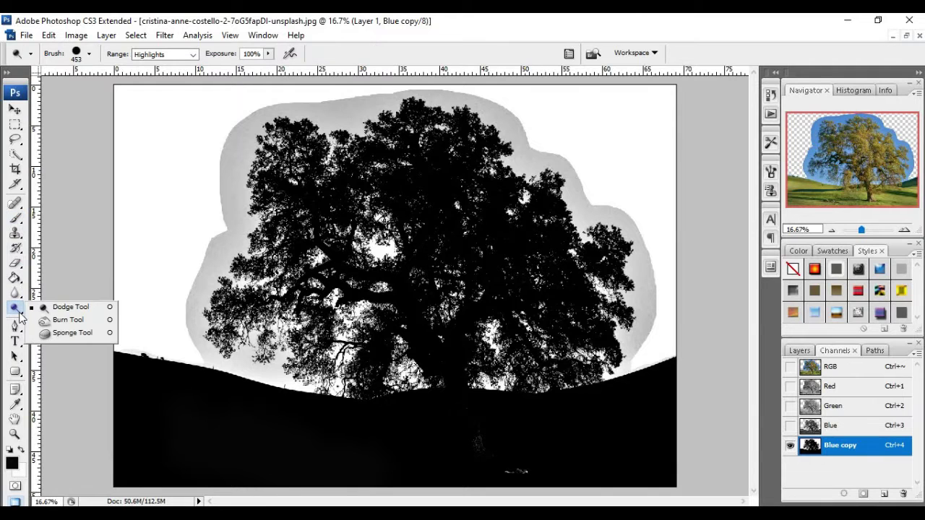
pyautogui.click(66, 308)
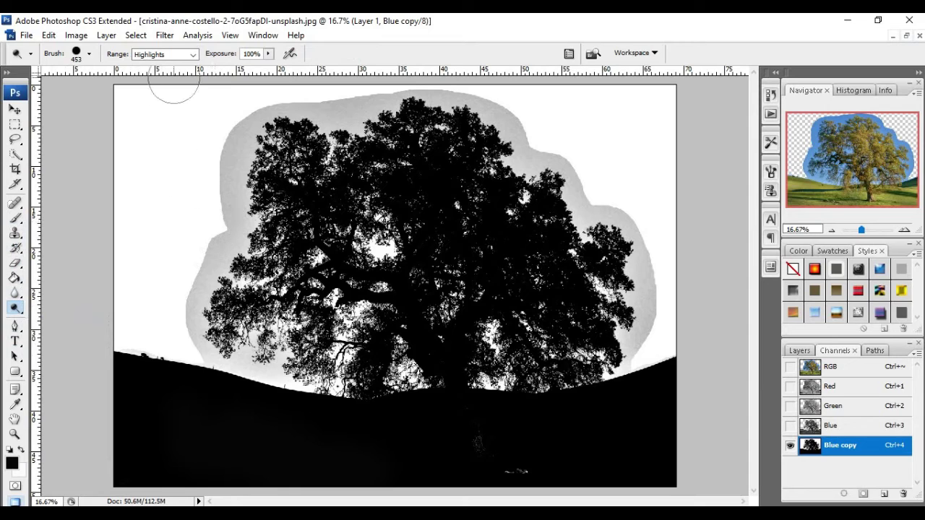
pyautogui.click(193, 54)
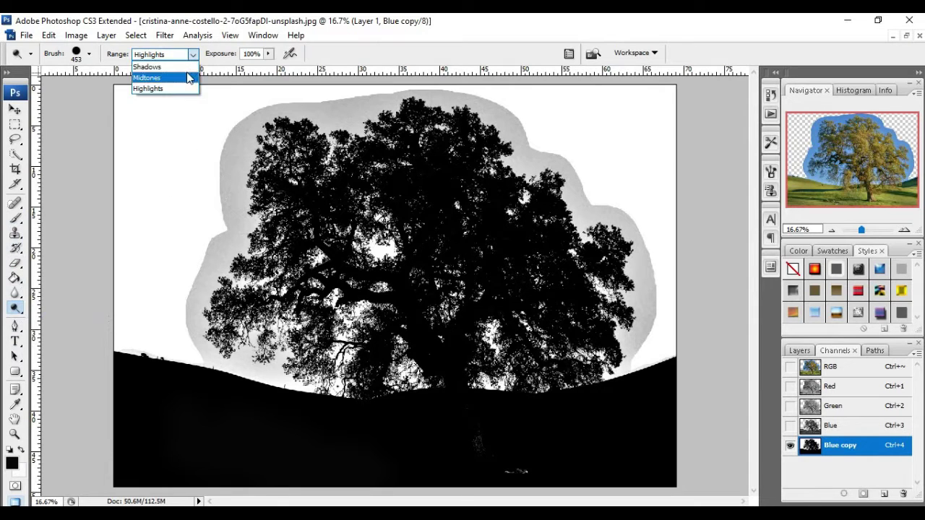
pyautogui.click(188, 77)
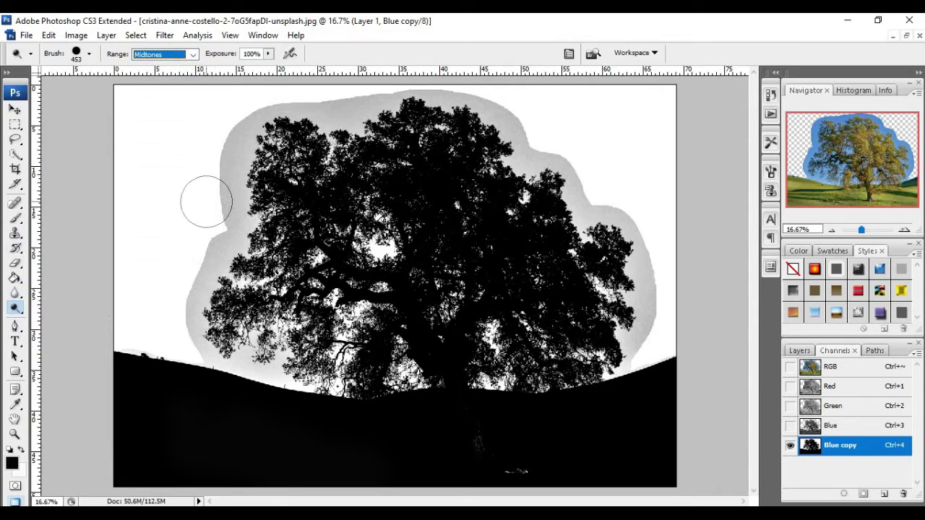
# Dodge the grey halo along the tree's top, left and right edges with a 453 px brush.
pyautogui.moveTo(210, 152)
pyautogui.mouseDown()
pyautogui.moveTo(470, 108)
pyautogui.moveTo(640, 320)
pyautogui.mouseUp()
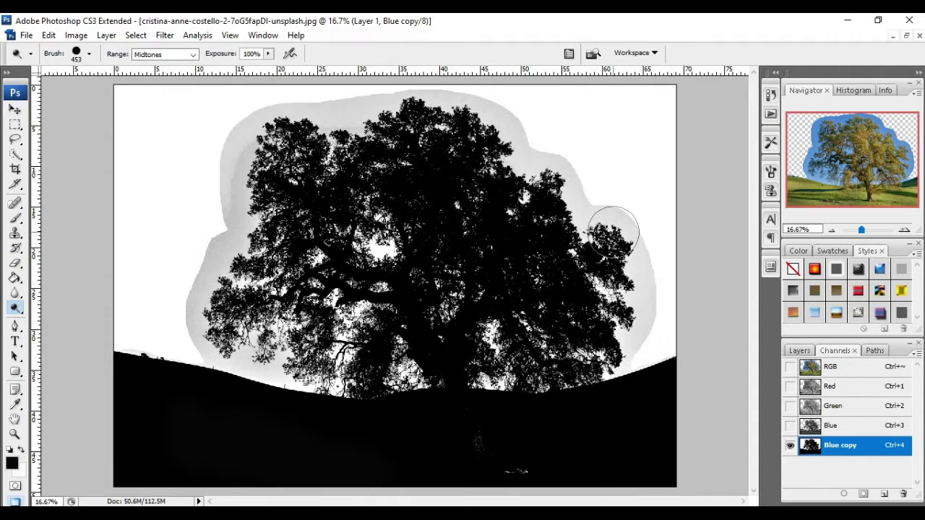
pyautogui.moveTo(551, 148)
pyautogui.mouseDown()
pyautogui.moveTo(621, 340)
pyautogui.moveTo(375, 246)
pyautogui.moveTo(210, 275)
pyautogui.moveTo(239, 332)
pyautogui.mouseUp()
pyautogui.click(88, 53)
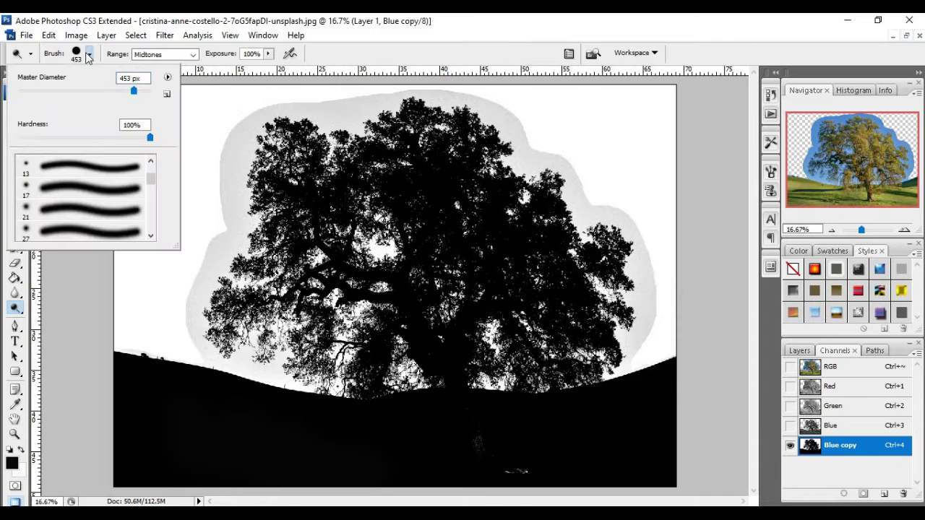
pyautogui.moveTo(318, 107)
pyautogui.mouseDown()
pyautogui.moveTo(506, 126)
pyautogui.moveTo(547, 264)
pyautogui.moveTo(612, 326)
pyautogui.mouseUp()
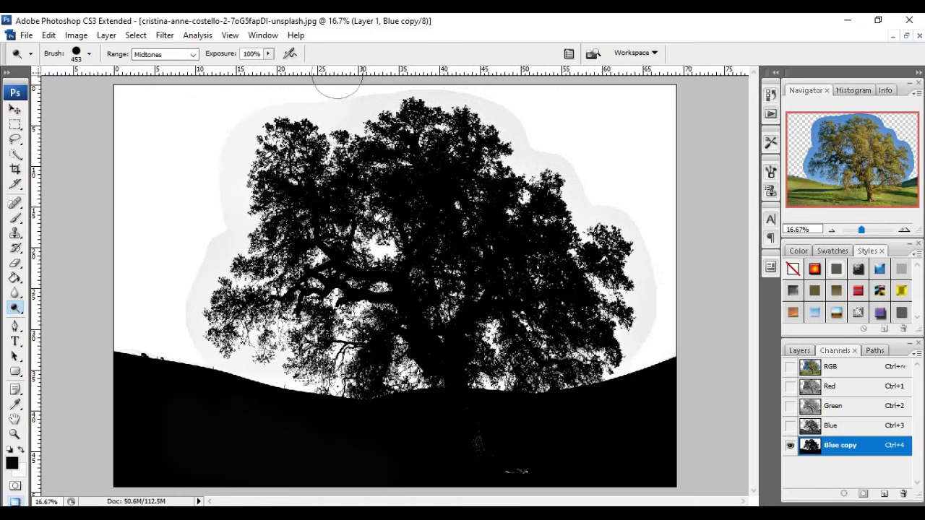
pyautogui.moveTo(337, 79)
pyautogui.mouseDown()
pyautogui.moveTo(506, 145)
pyautogui.moveTo(651, 278)
pyautogui.mouseUp()
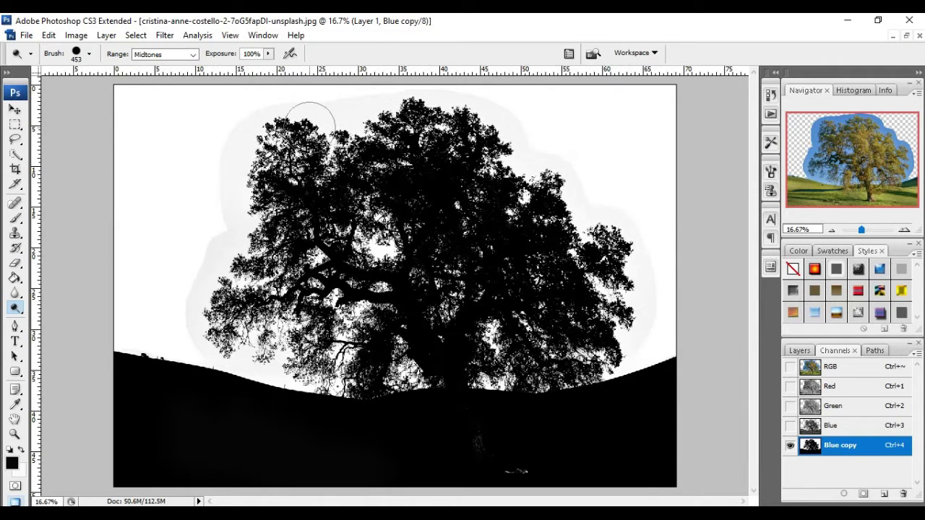
pyautogui.moveTo(310, 122)
pyautogui.mouseDown()
pyautogui.moveTo(260, 412)
pyautogui.moveTo(238, 318)
pyautogui.moveTo(245, 390)
pyautogui.moveTo(218, 210)
pyautogui.moveTo(334, 200)
pyautogui.mouseUp()
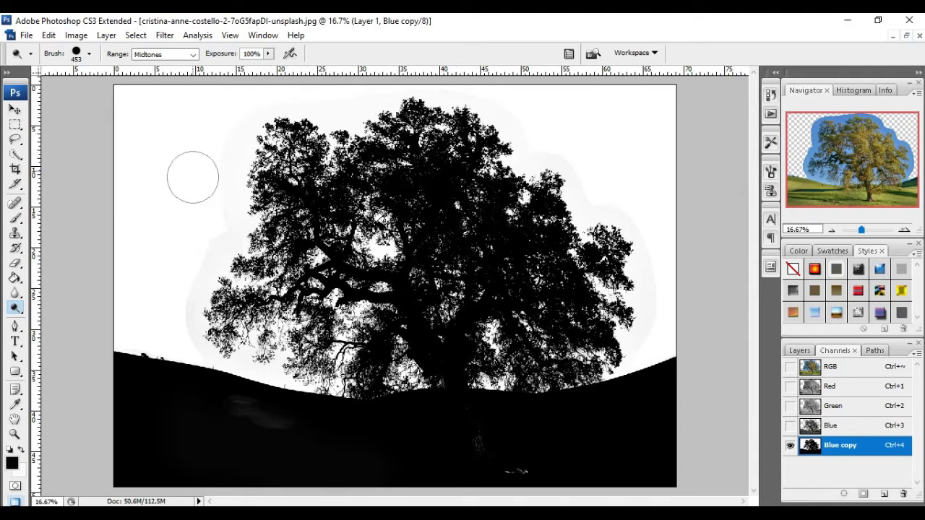
pyautogui.click(193, 55)
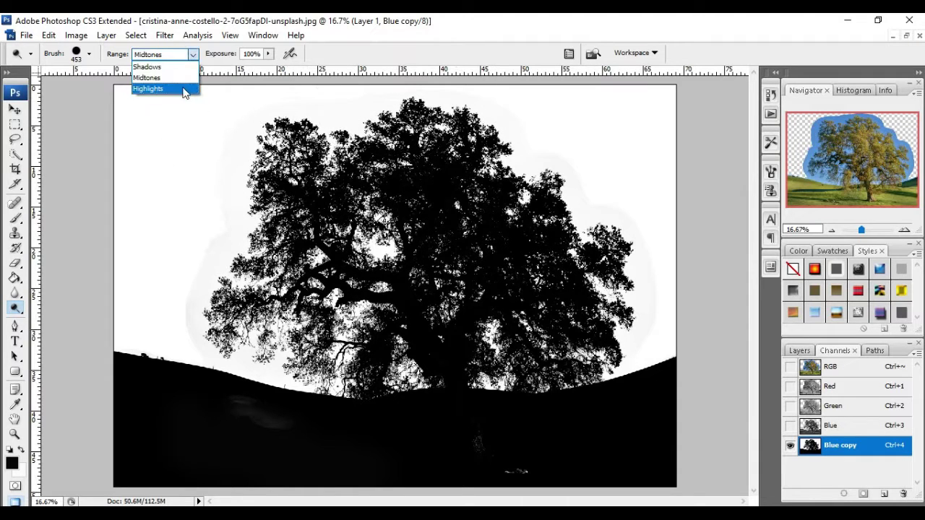
# Switch Dodge range to Highlights and whiten the left-edge halo and foliage gaps.
pyautogui.click(185, 90)
pyautogui.moveTo(226, 144)
pyautogui.mouseDown()
pyautogui.moveTo(354, 365)
pyautogui.moveTo(563, 289)
pyautogui.moveTo(635, 343)
pyautogui.moveTo(173, 326)
pyautogui.mouseUp()
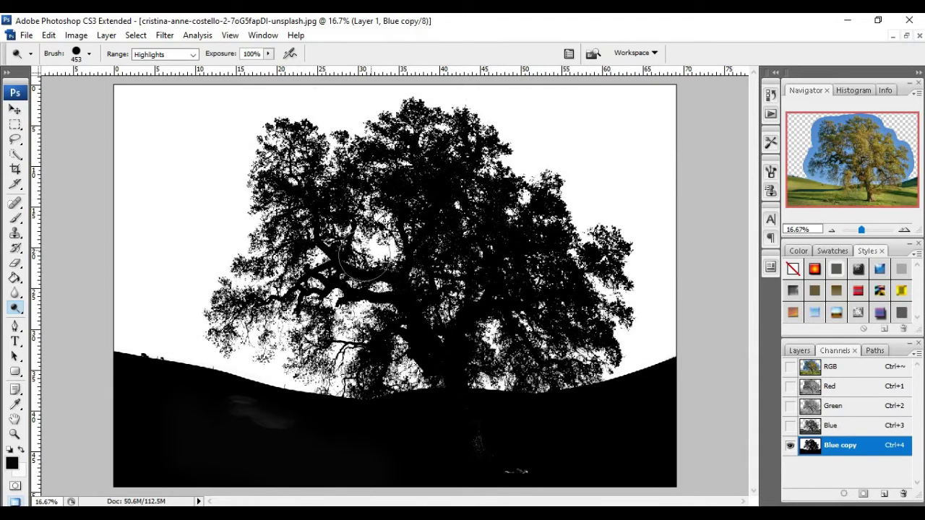
pyautogui.moveTo(366, 255); pyautogui.dragTo(391, 230)
# Load Blue copy as a selection and return to the RGB composite channel.
pyautogui.click(843, 497)
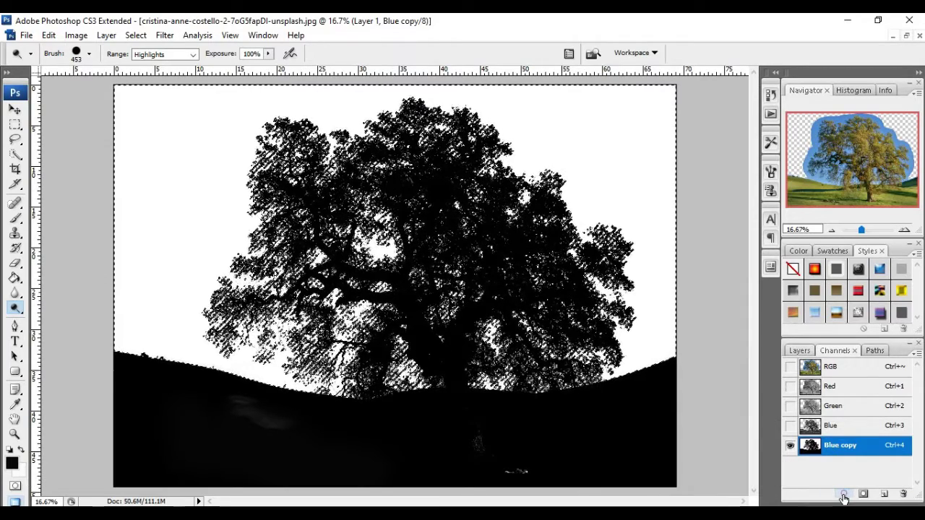
pyautogui.click(830, 368)
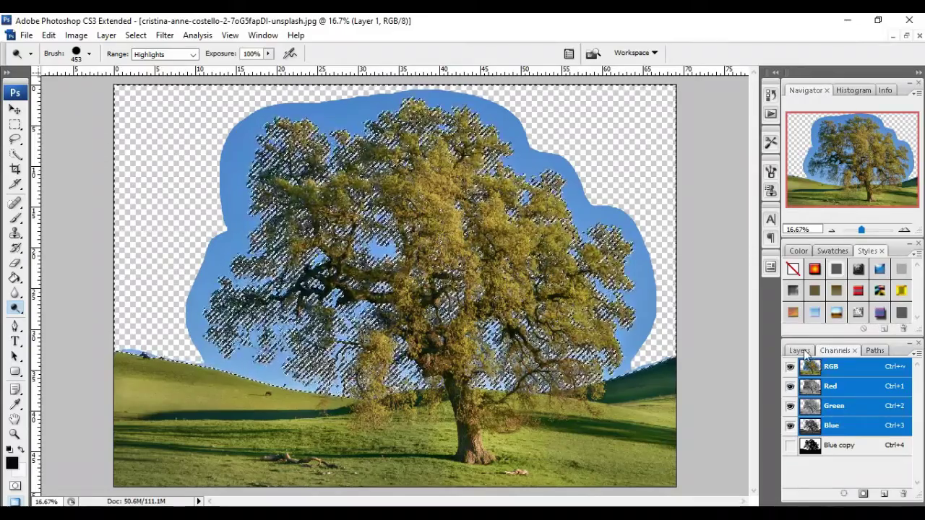
# Copy the tree onto a new Layer 2 and delete Layer 1 with its old sky.
pyautogui.click(799, 350)
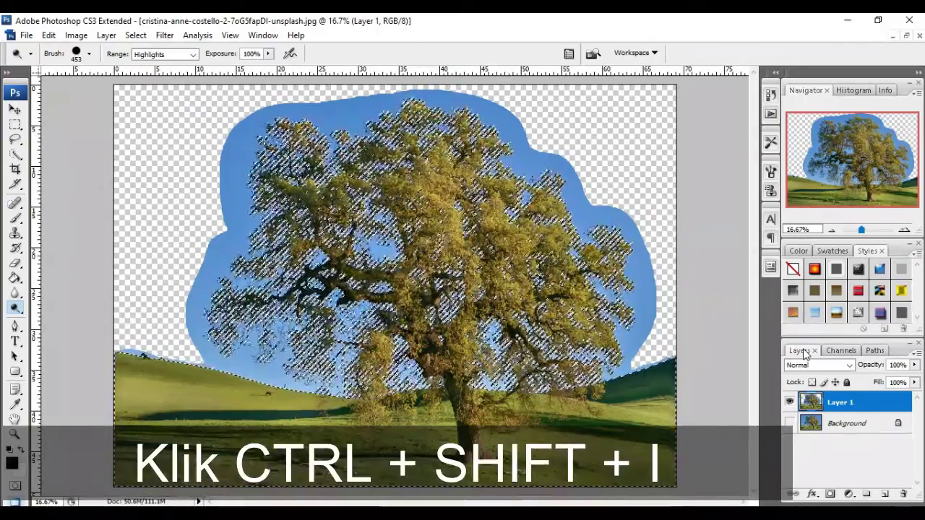
pyautogui.hotkey('ctrl', 'j')
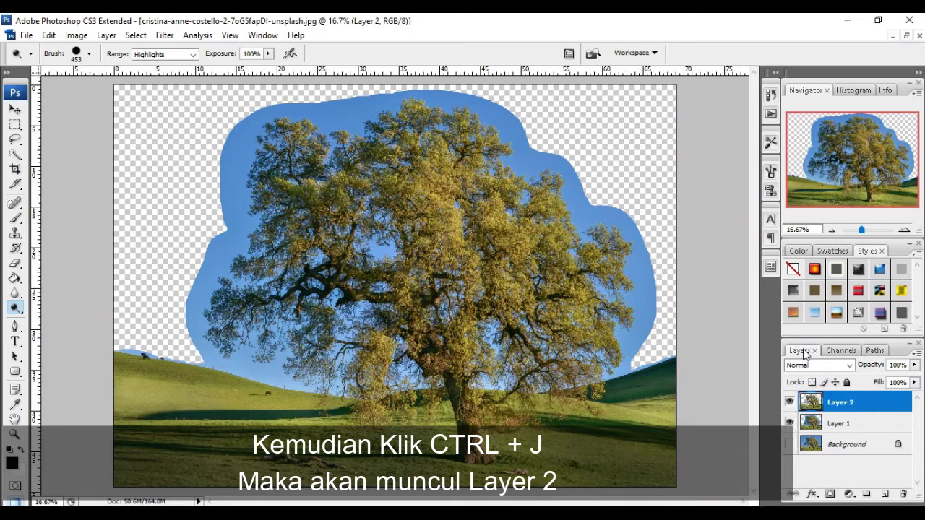
pyautogui.click(854, 427)
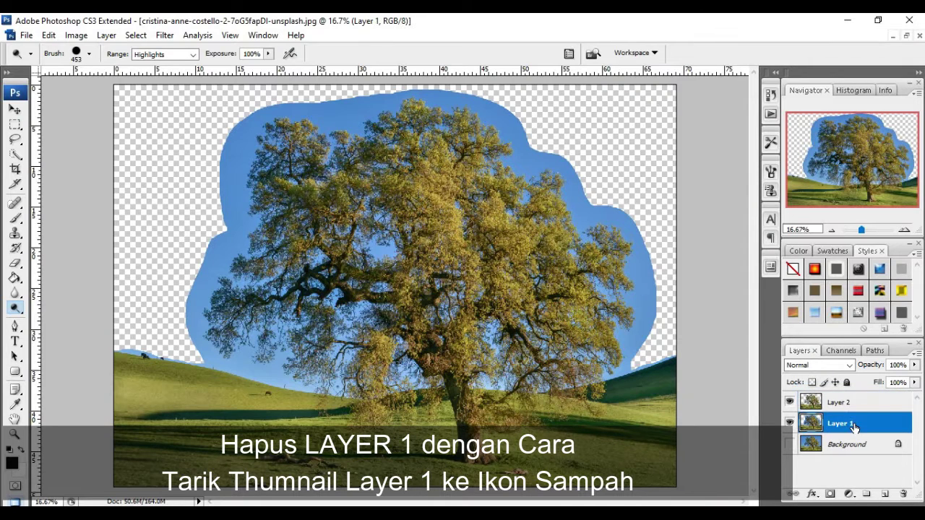
pyautogui.moveTo(869, 426); pyautogui.dragTo(895, 481)
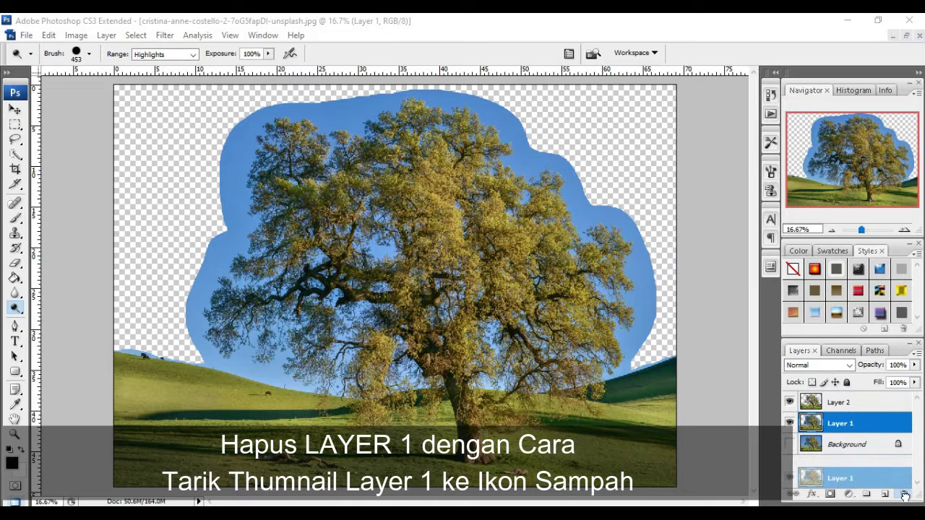
pyautogui.moveTo(904, 496); pyautogui.dragTo(904, 496)
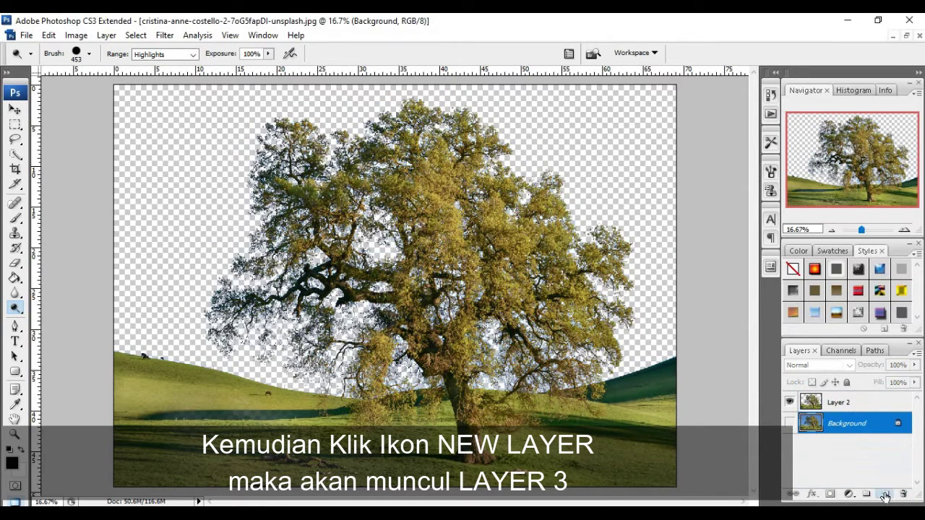
# Add a new Layer 3 above Background and fill it with white.
pyautogui.click(884, 495)
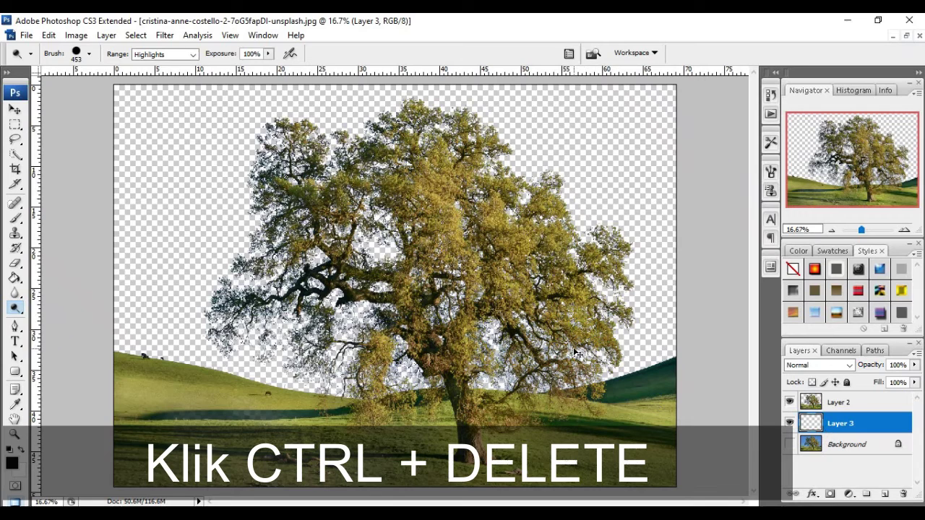
pyautogui.hotkey('ctrl', 'Delete')
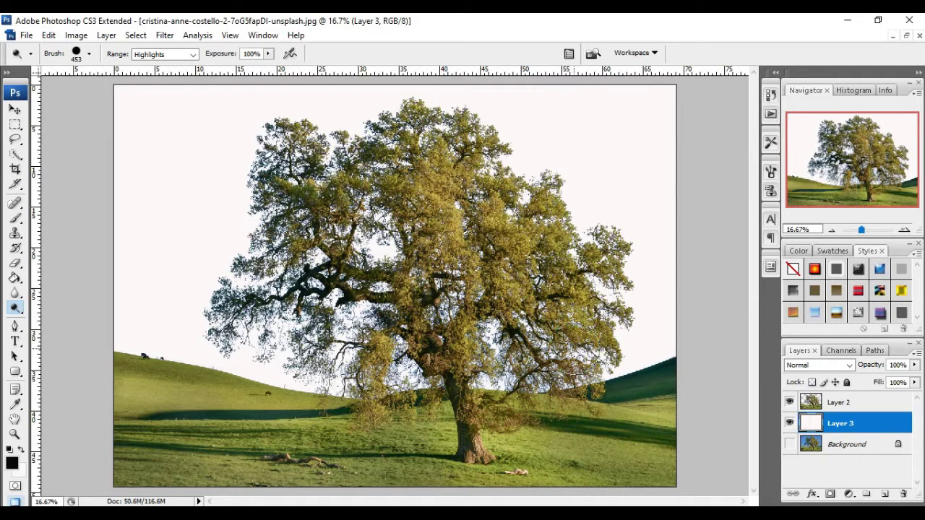
pyautogui.press('v')
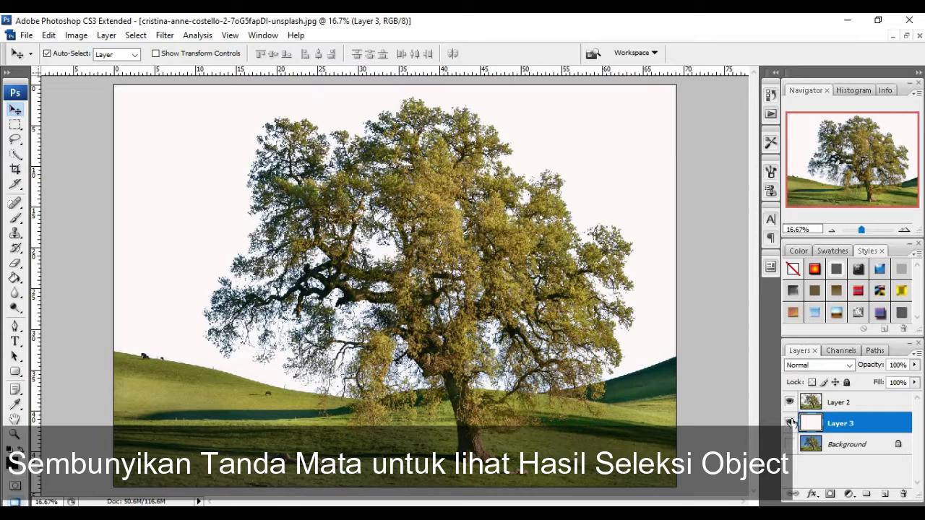
# Hide the white Layer 3 and zoom in on the tree cutout's edges.
pyautogui.click(789, 422)
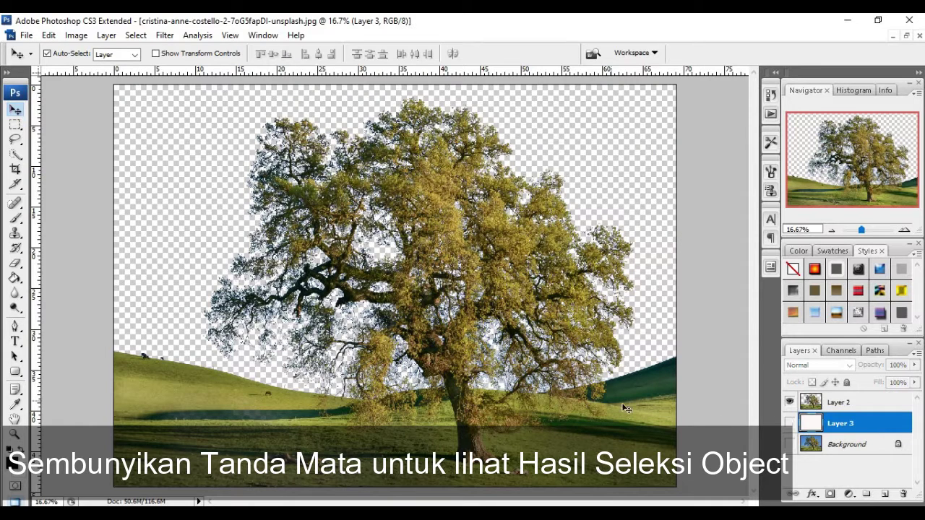
pyautogui.click(14, 434)
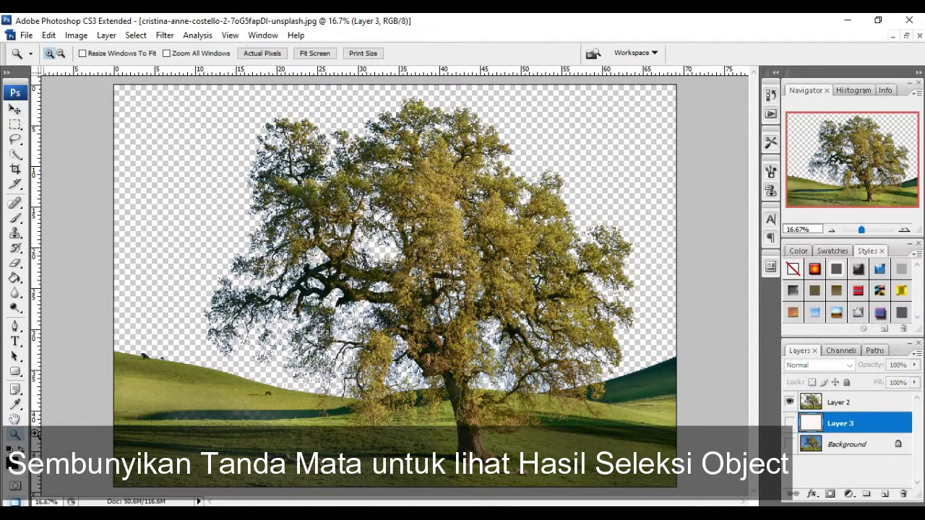
pyautogui.click(165, 361)
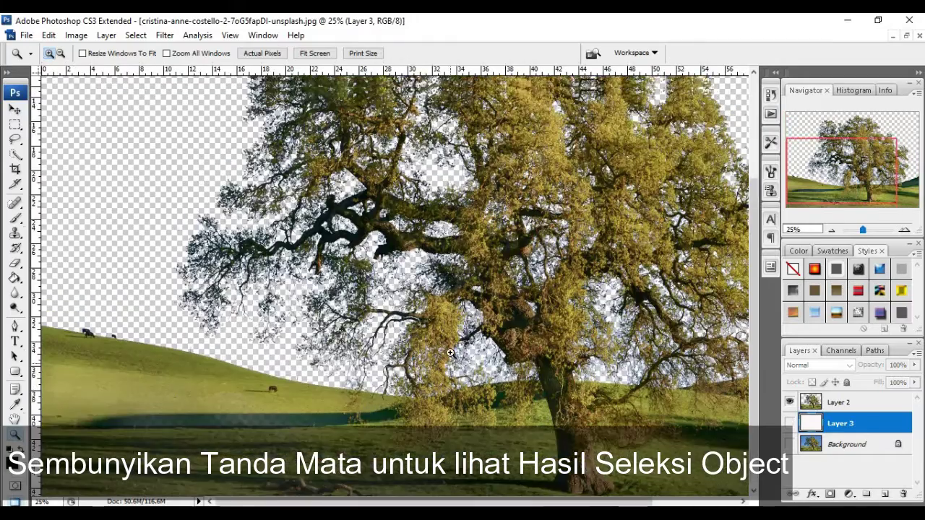
# Inspect the cutout edges, then zoom out to 16.7% to see the whole tree.
pyautogui.scroll(3, 451, 351)
pyautogui.scroll(2, 452, 352)
pyautogui.scroll(2, 452, 352)
pyautogui.scroll(1, 451, 351)
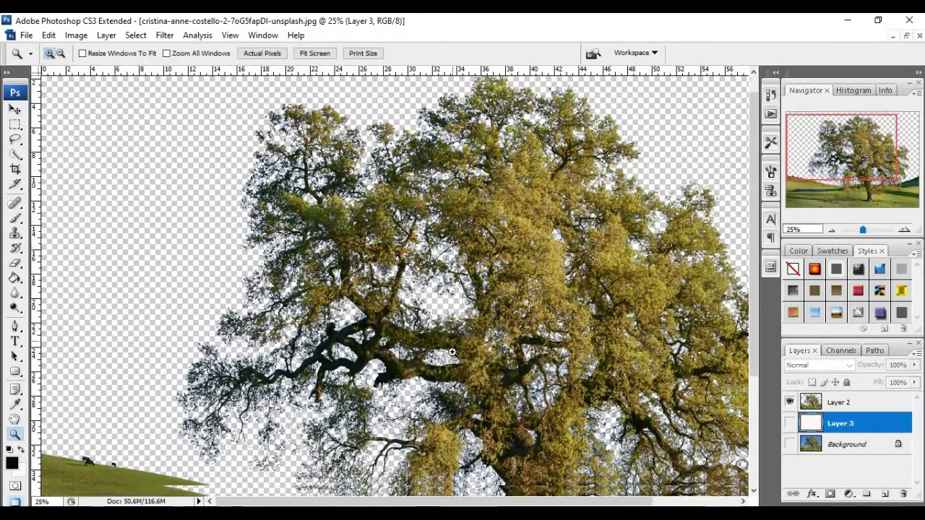
pyautogui.scroll(-1, 480, 377)
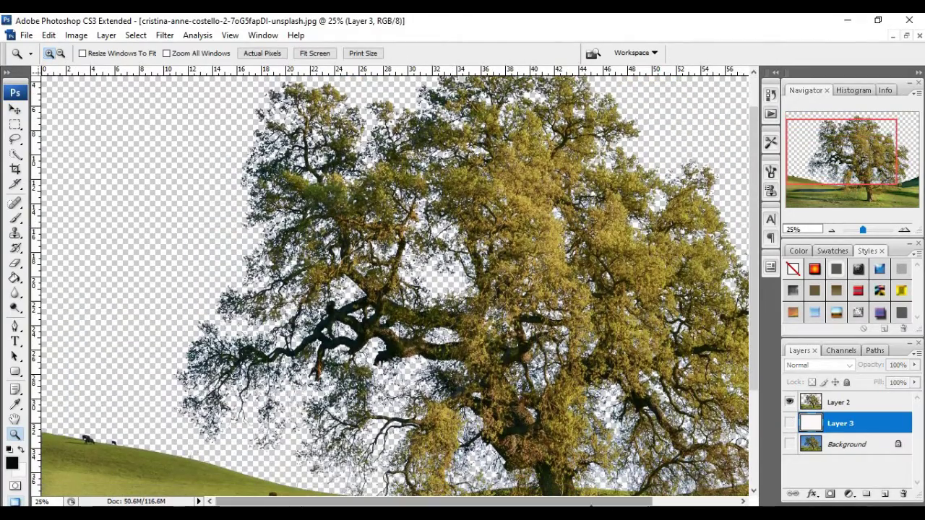
pyautogui.moveTo(610, 501); pyautogui.dragTo(698, 493)
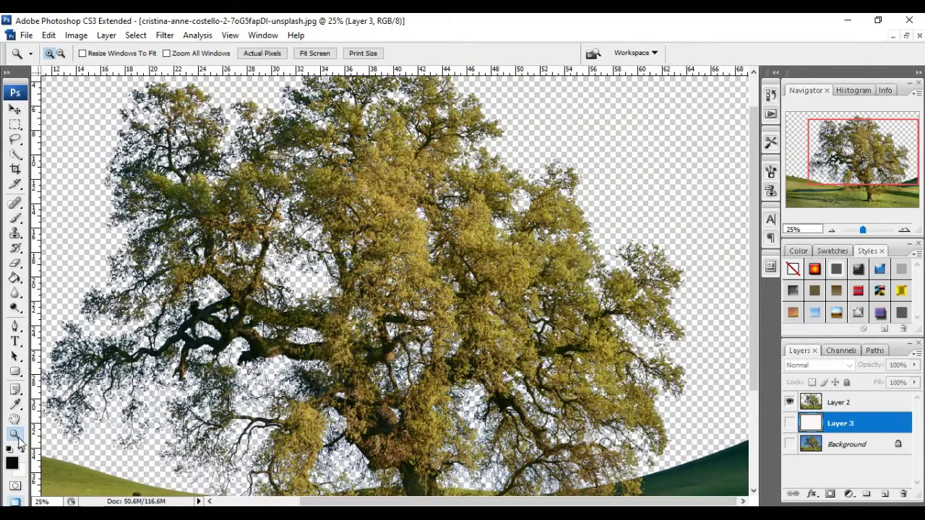
pyautogui.click(61, 54)
pyautogui.click(286, 207)
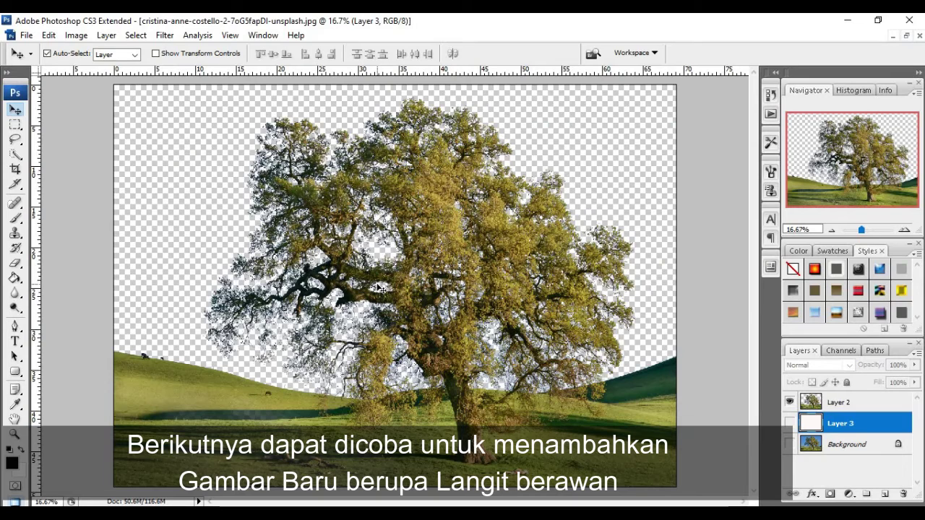
# Place the pngegg (2) cloudy-sky image from Pictures as a layer under the tree.
pyautogui.click(27, 35)
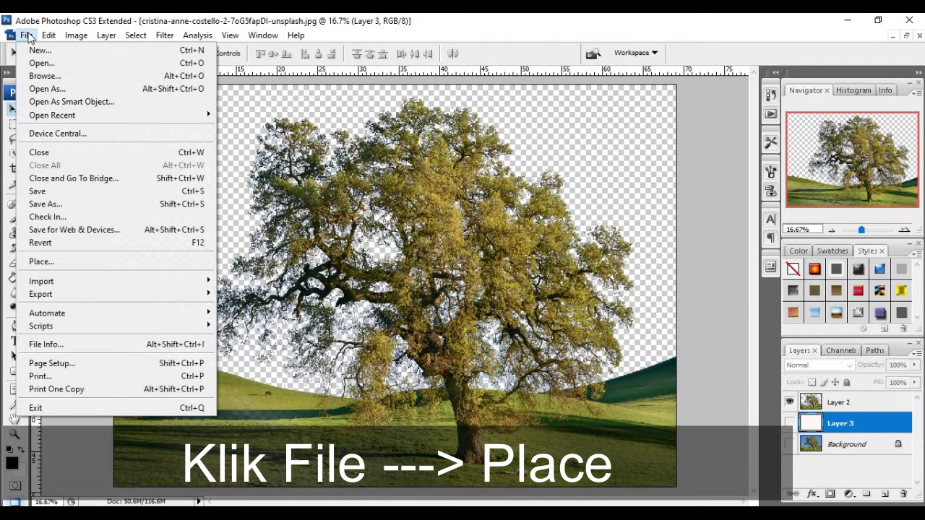
pyautogui.click(86, 261)
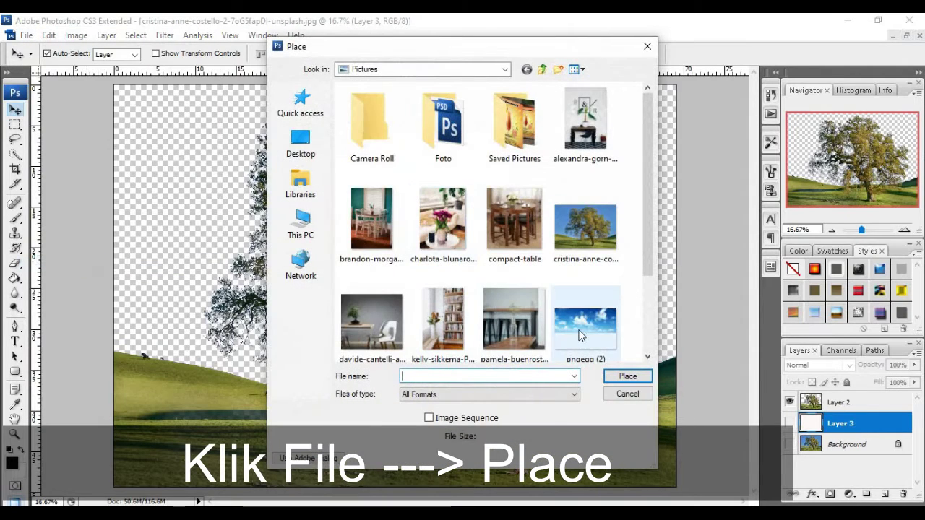
pyautogui.click(583, 336)
pyautogui.click(618, 374)
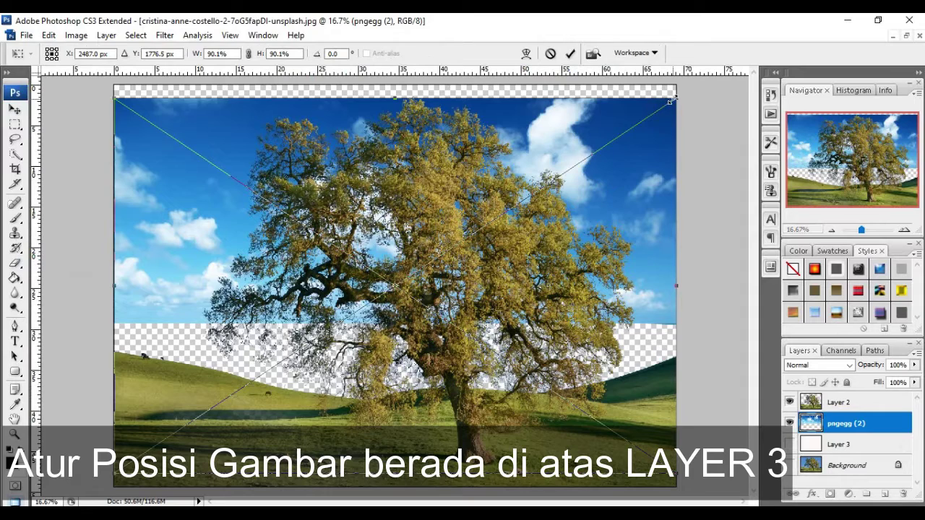
# Stretch the placed sky taller with its transform handles and commit the placement.
pyautogui.moveTo(675, 87); pyautogui.dragTo(669, 92)
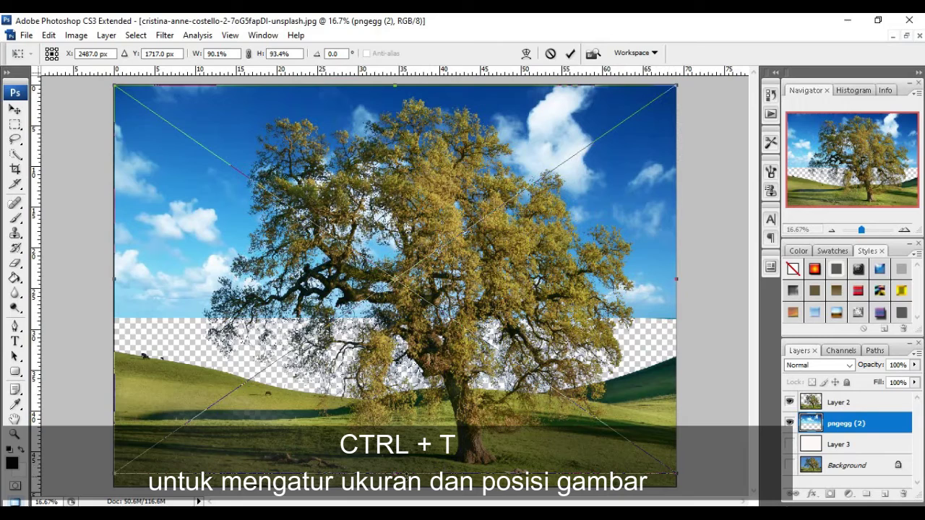
pyautogui.moveTo(394, 475)
pyautogui.mouseDown()
pyautogui.moveTo(395, 516)
pyautogui.moveTo(395, 483)
pyautogui.mouseUp()
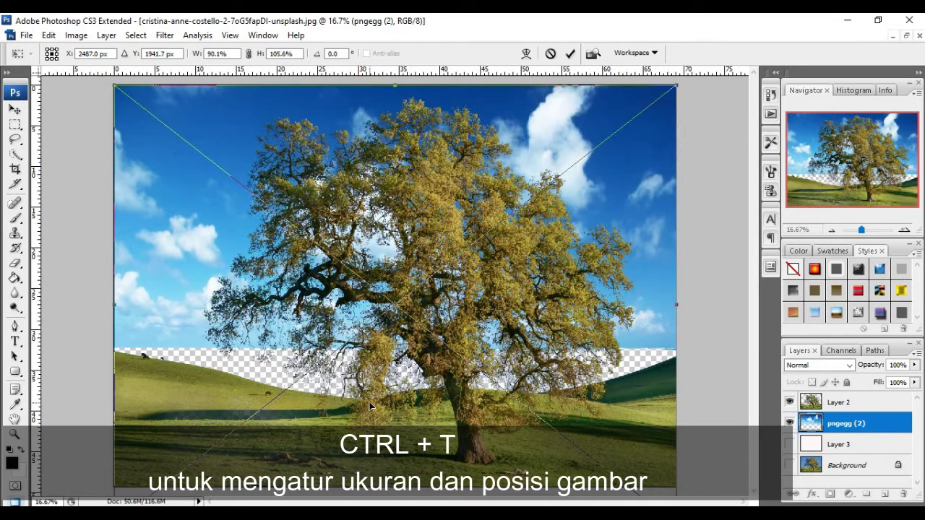
pyautogui.moveTo(395, 308); pyautogui.dragTo(394, 330)
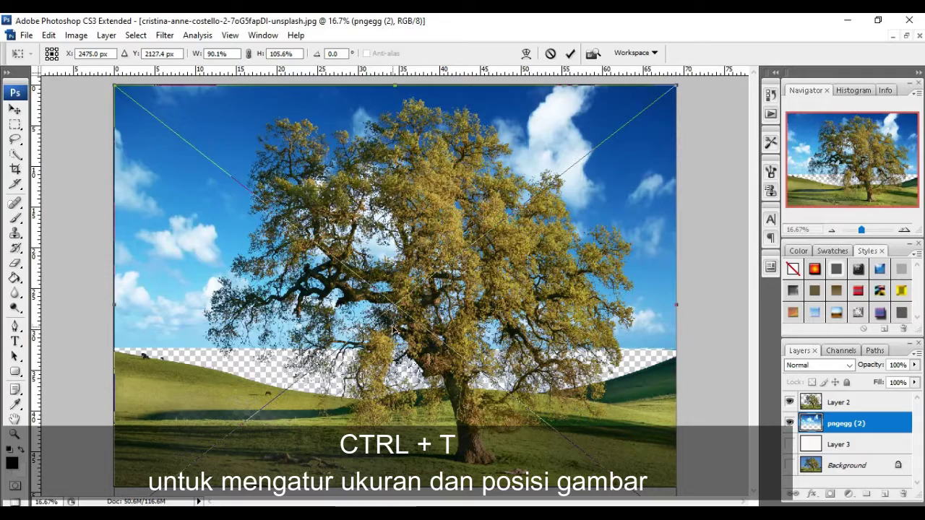
pyautogui.moveTo(372, 85)
pyautogui.mouseDown()
pyautogui.moveTo(371, 113)
pyautogui.moveTo(369, 93)
pyautogui.mouseUp()
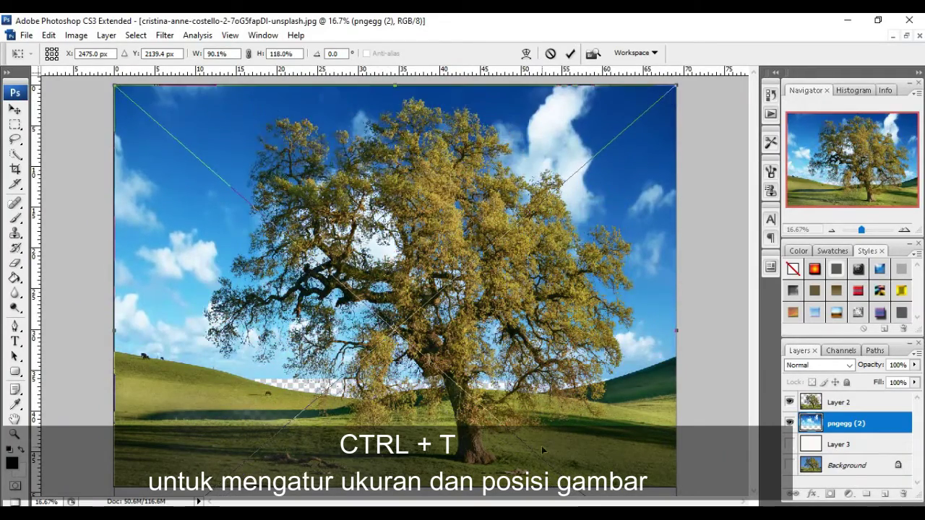
pyautogui.press('z')
pyautogui.click(415, 209)
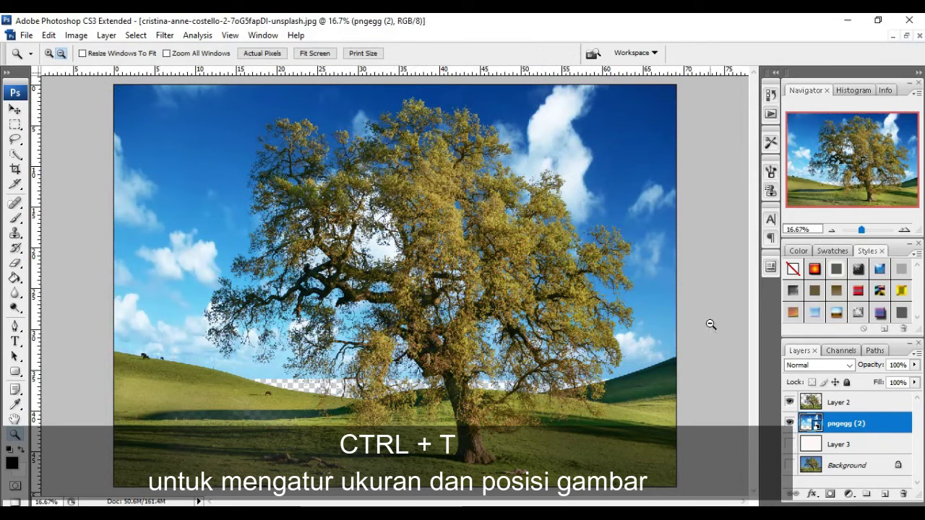
# Zoom out, extend the sky further with Ctrl+T, apply it, and zoom back in.
pyautogui.keyDown('alt'); pyautogui.click(228, 302); pyautogui.keyUp('alt')
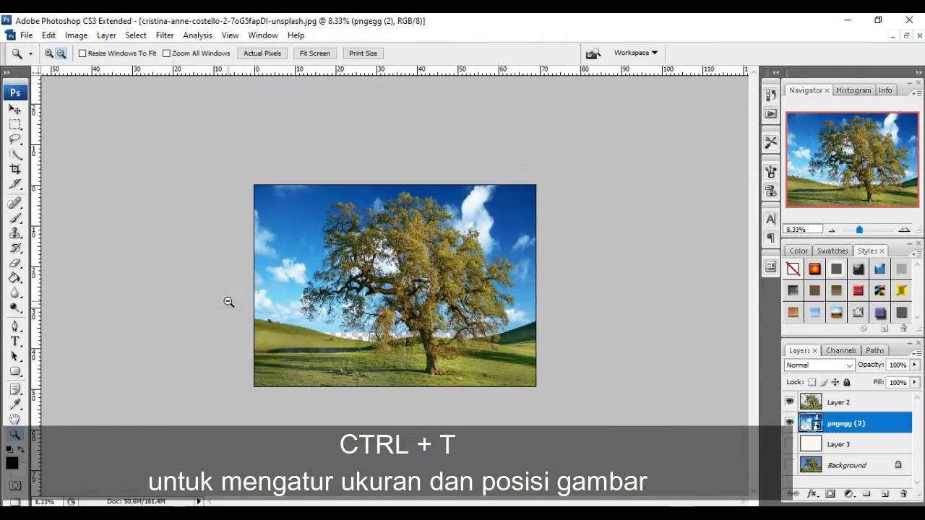
pyautogui.hotkey('ctrl', 't')
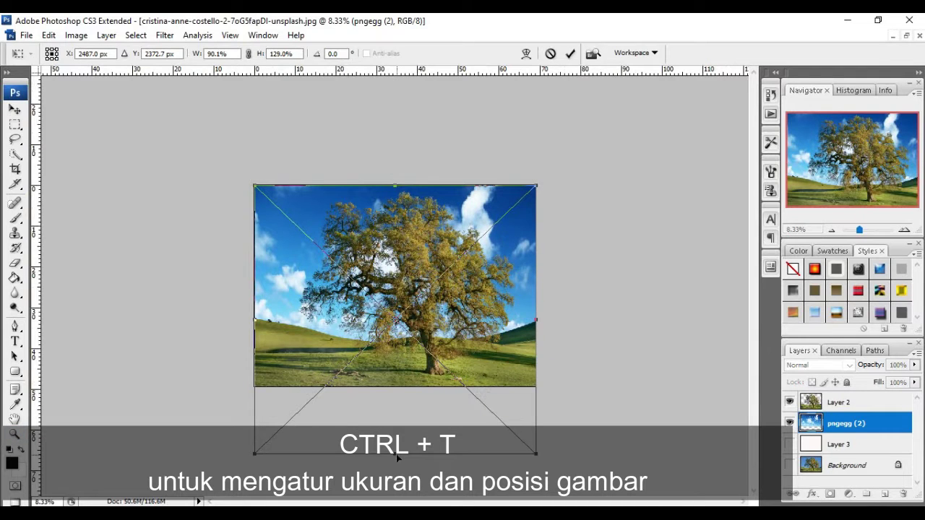
pyautogui.click(570, 54)
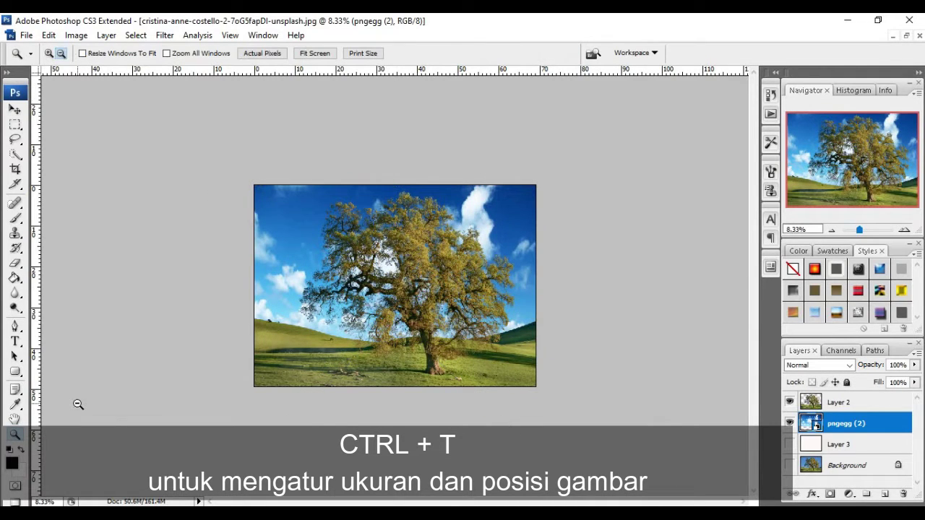
pyautogui.click(48, 53)
pyautogui.click(409, 271)
pyautogui.click(408, 272)
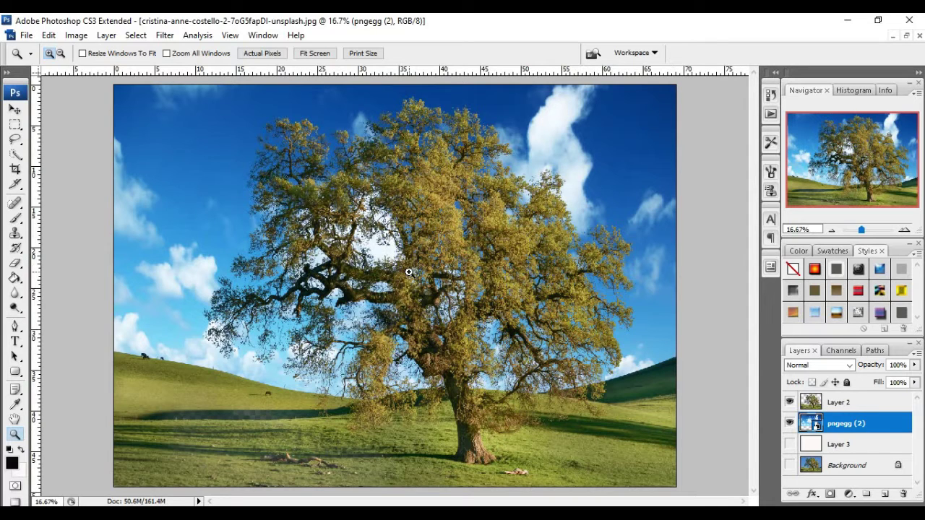
# Save the composite as a Medium-quality progressive JPEG copy via Save As.
pyautogui.click(25, 36)
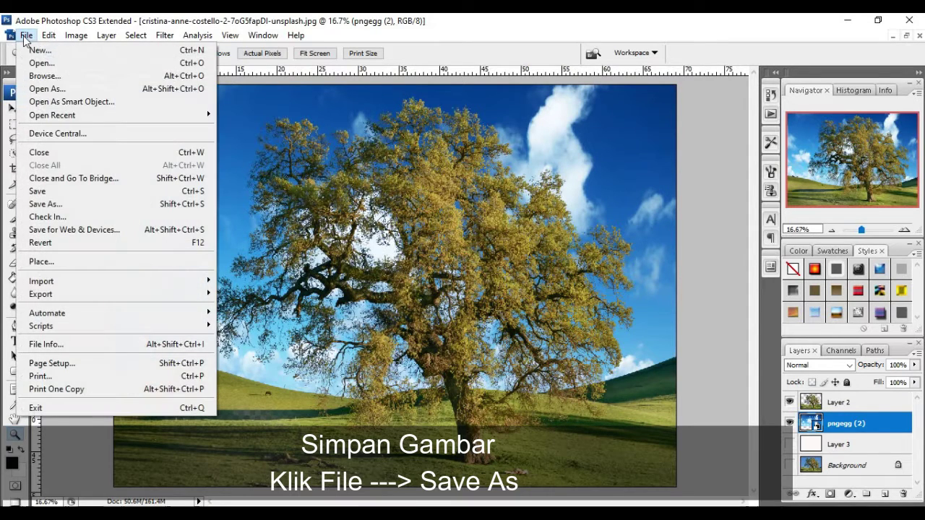
pyautogui.click(43, 204)
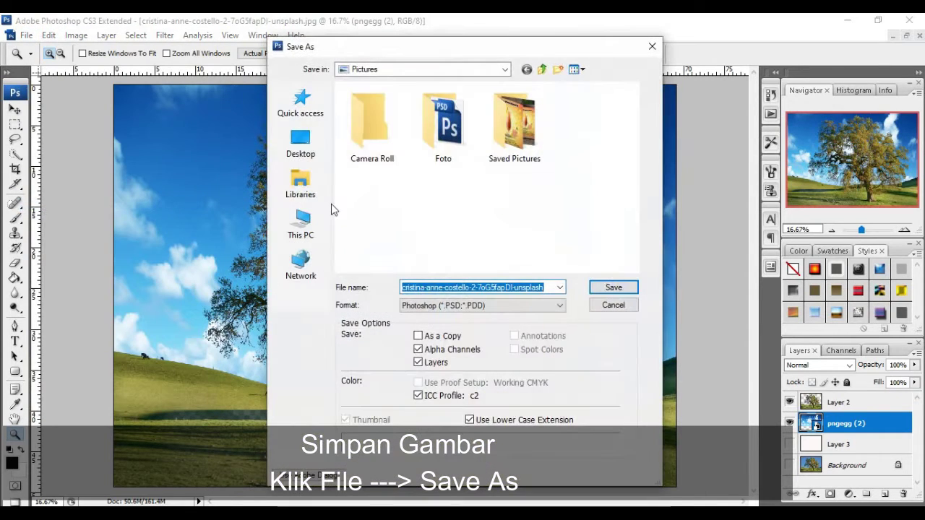
pyautogui.click(558, 305)
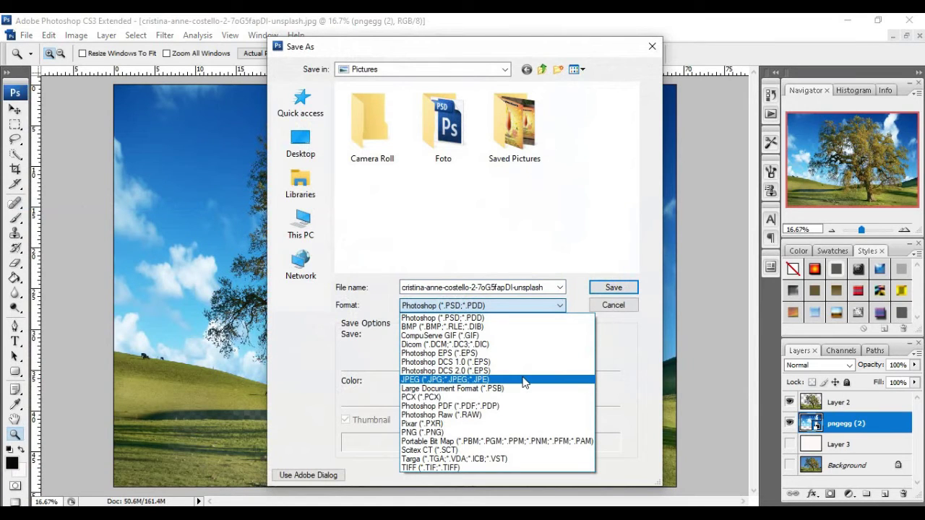
pyautogui.click(525, 381)
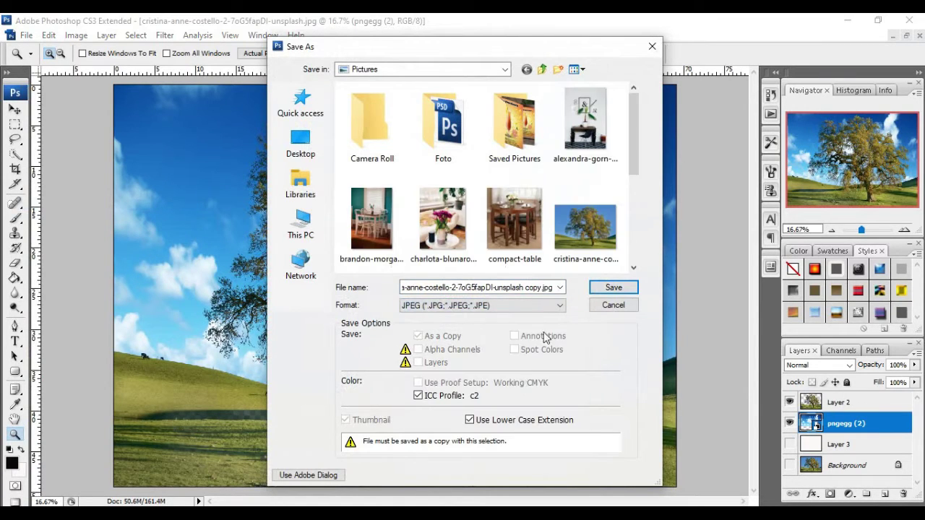
pyautogui.click(613, 288)
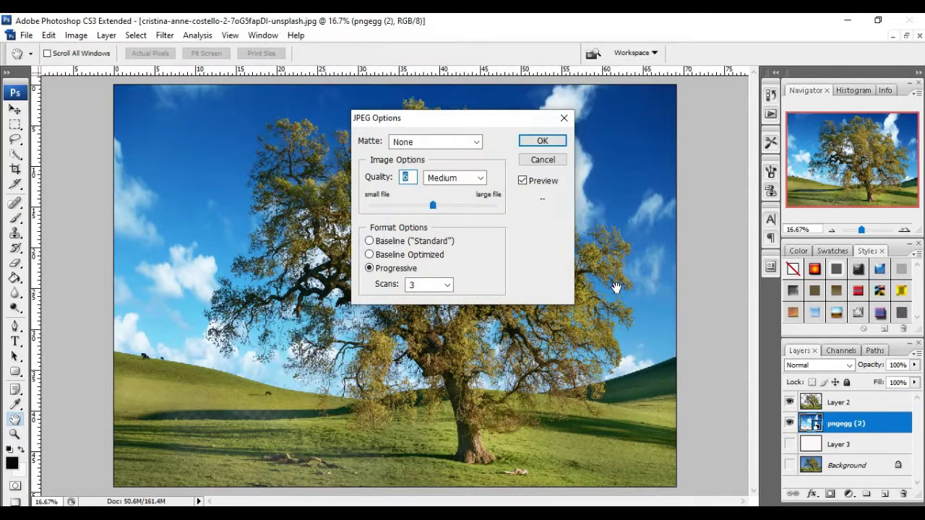
pyautogui.click(540, 141)
pyautogui.press('z')
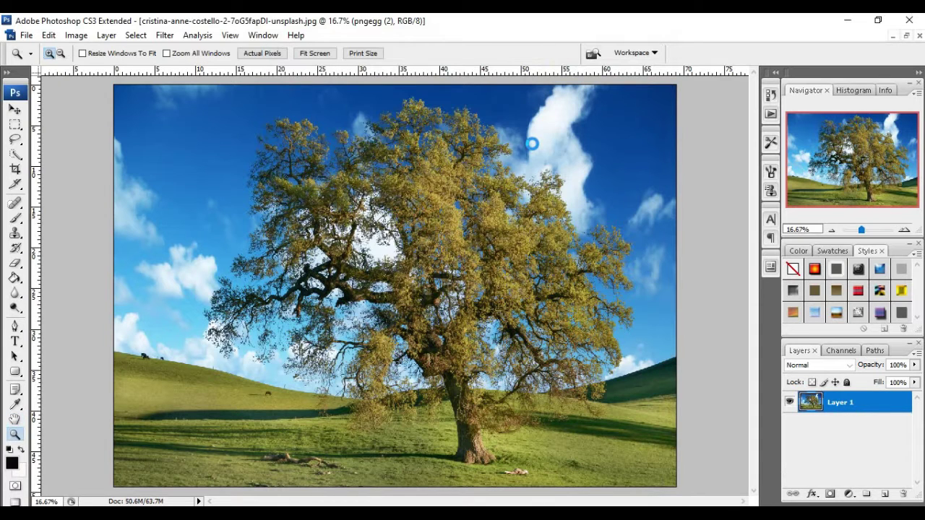